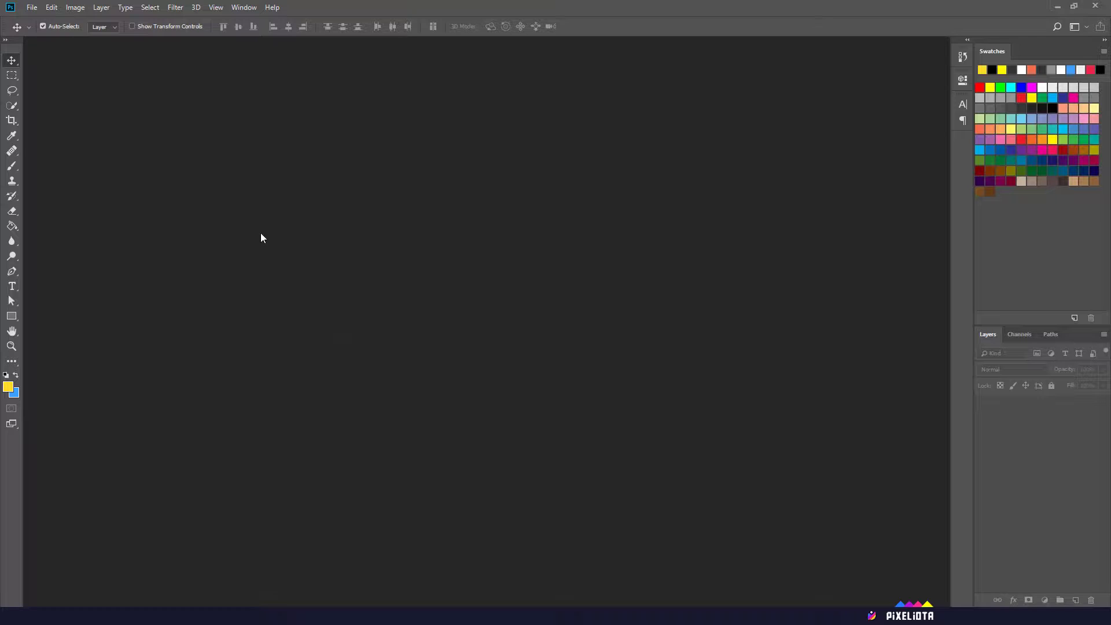
- Create a document named Orange Text Effect, 3000 x 2000 pixels at 300 pixels/inch, RGB Color 8 bit, white background
{"action": "left_click", "coordinate": [33, 9]}
{"action": "left_click", "coordinate": [44, 22]}
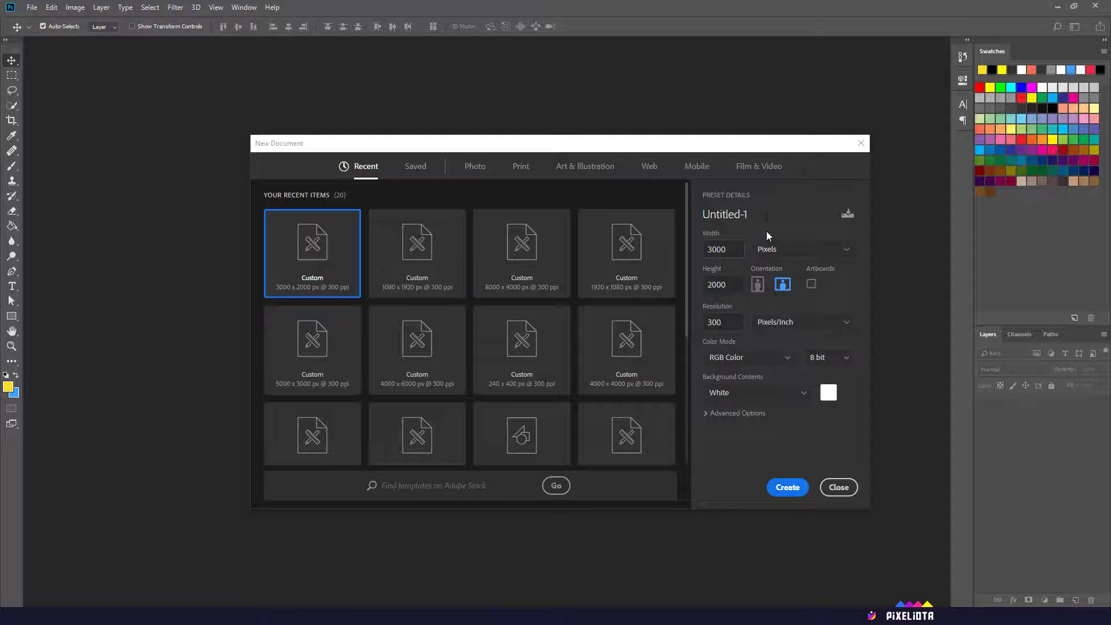
{"action": "left_click_drag", "start_coordinate": [766, 214], "coordinate": [703, 214]}
{"action": "type", "text": "Orange Text Effect"}
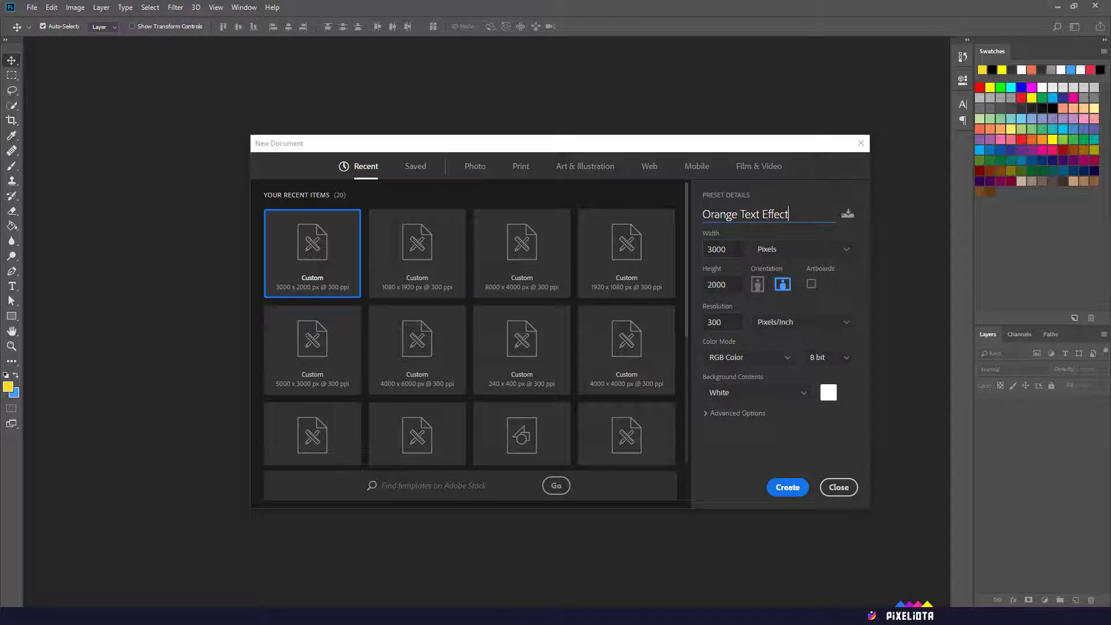
{"action": "double_click", "coordinate": [719, 252]}
{"action": "left_click", "coordinate": [725, 283]}
{"action": "left_click_drag", "start_coordinate": [726, 323], "coordinate": [705, 323]}
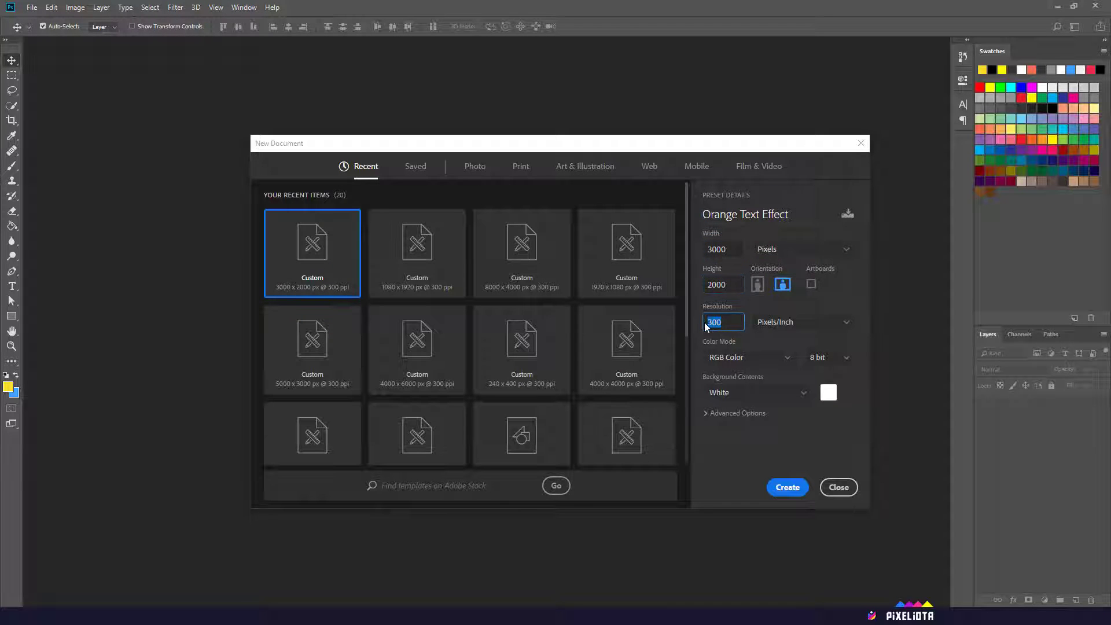
{"action": "left_click", "coordinate": [751, 445]}
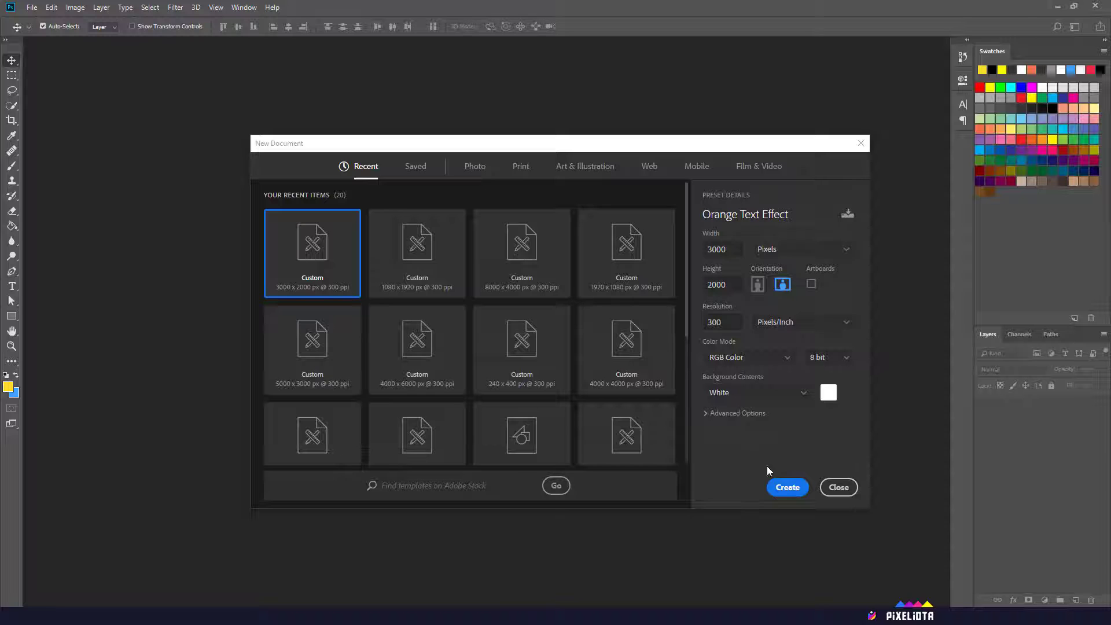
{"action": "left_click", "coordinate": [780, 486]}
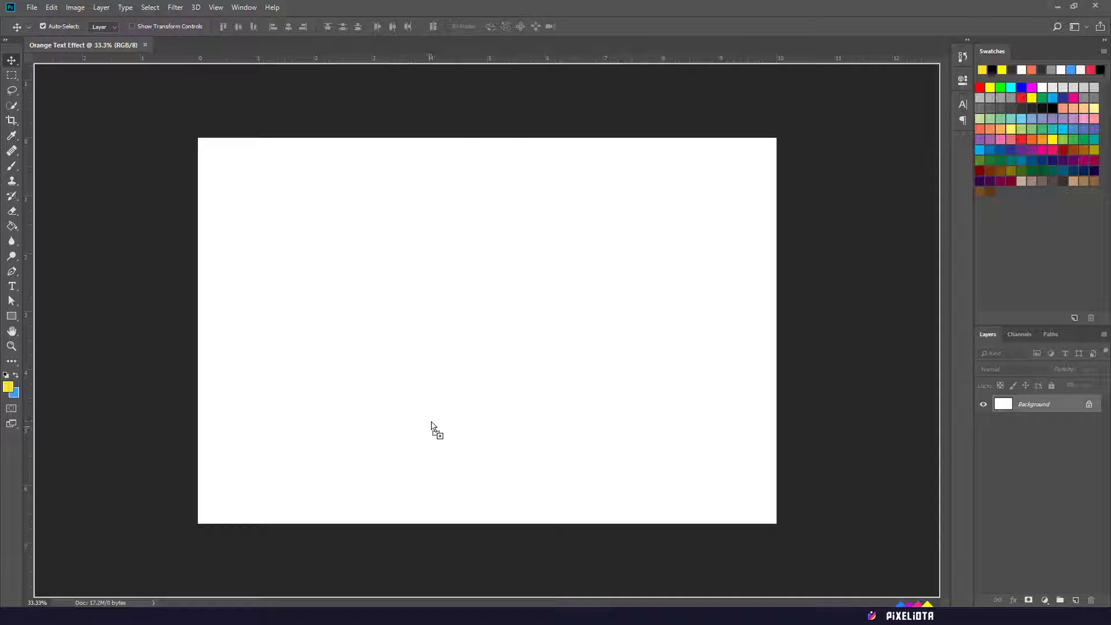
- Place the Background Image photo of oranges at full canvas size and delete the unlocked white Background layer
{"action": "left_click_drag", "start_coordinate": [435, 419], "coordinate": [435, 419]}
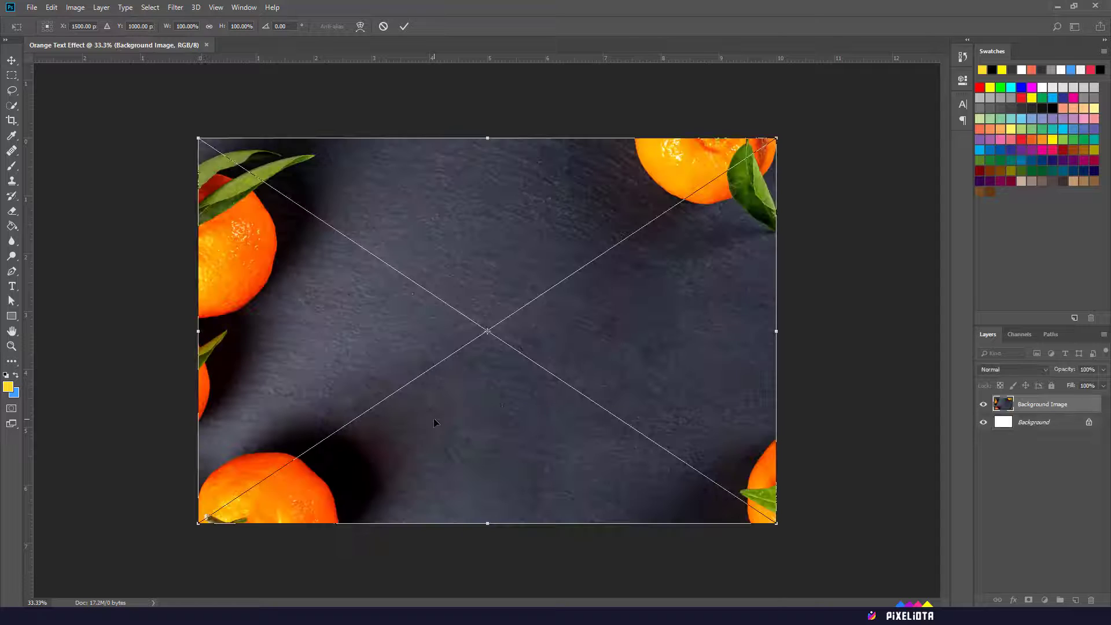
{"action": "left_click", "coordinate": [404, 26]}
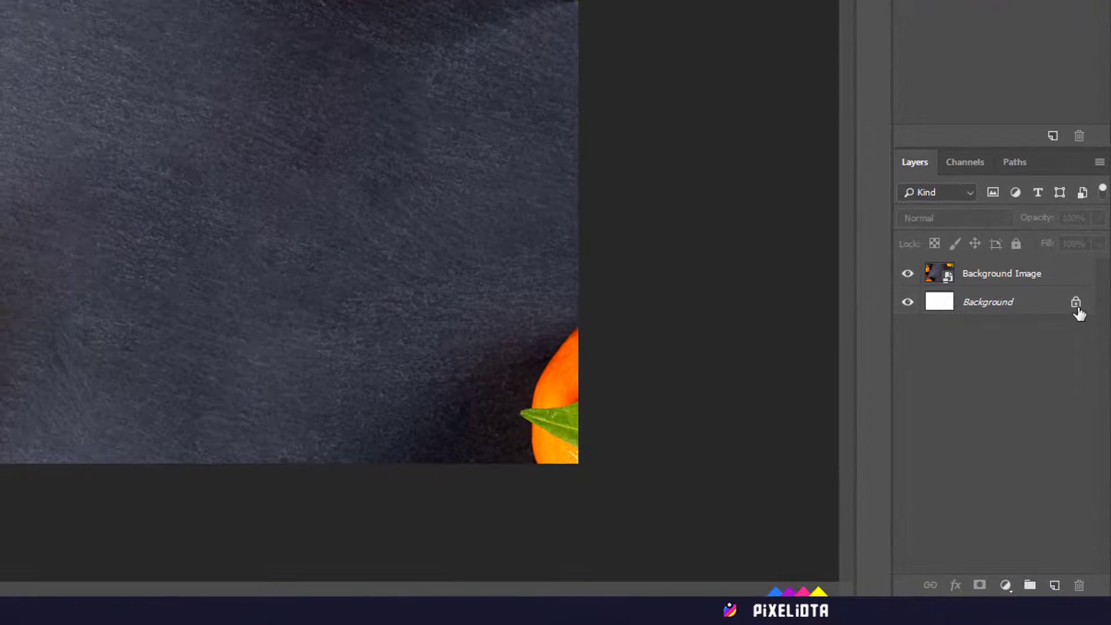
{"action": "left_click", "coordinate": [1076, 303]}
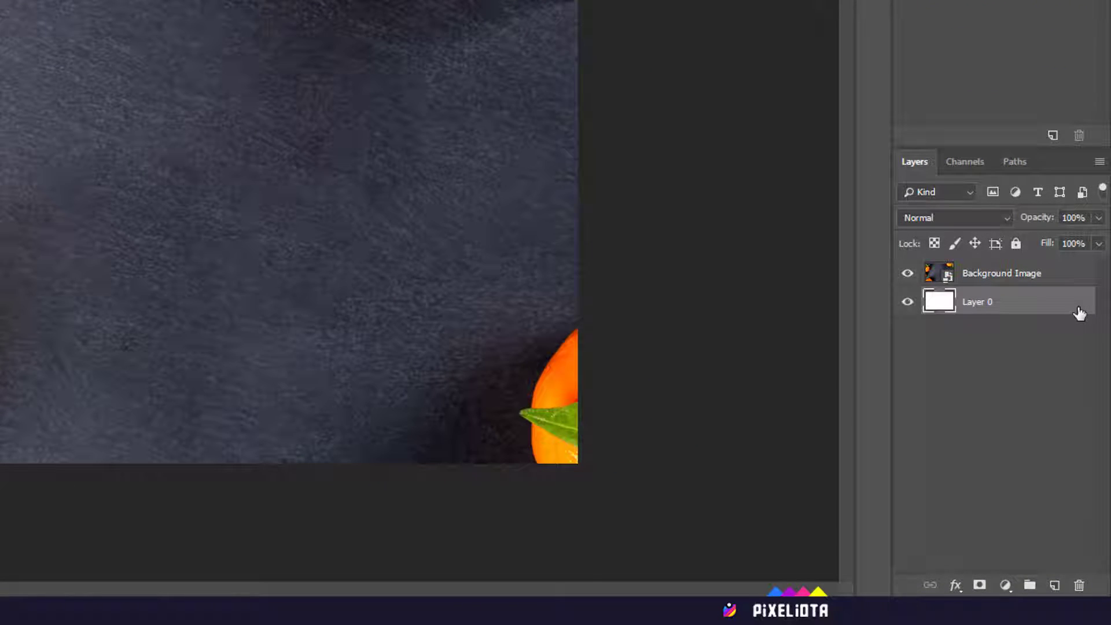
{"action": "left_click", "coordinate": [1081, 586]}
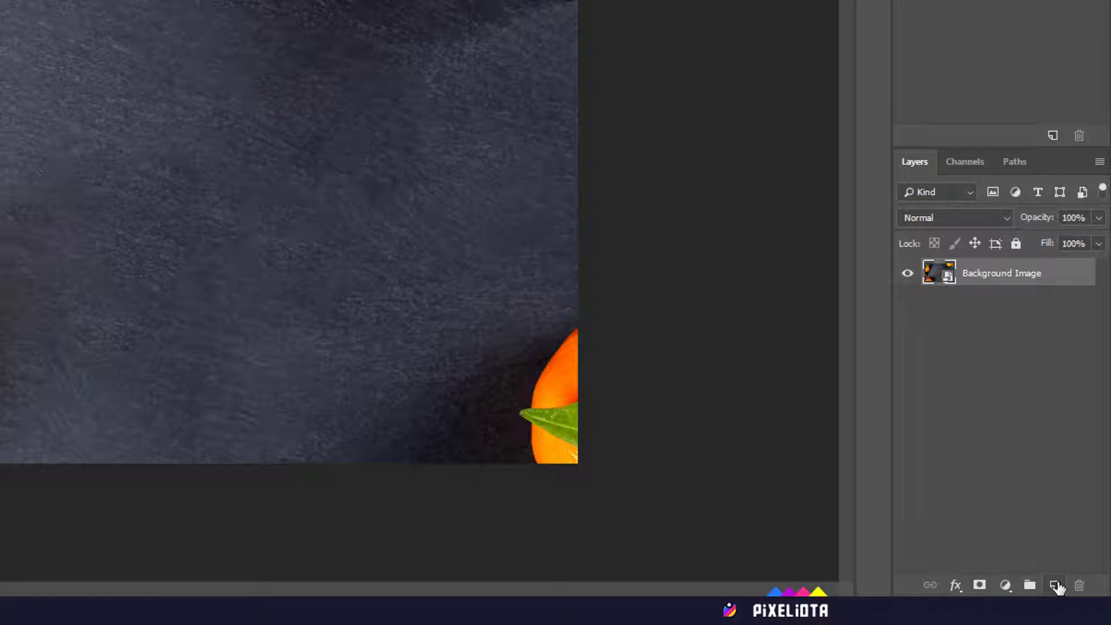
- Add a new empty layer above Background Image and name it Text Effect
{"action": "left_click", "coordinate": [1054, 585]}
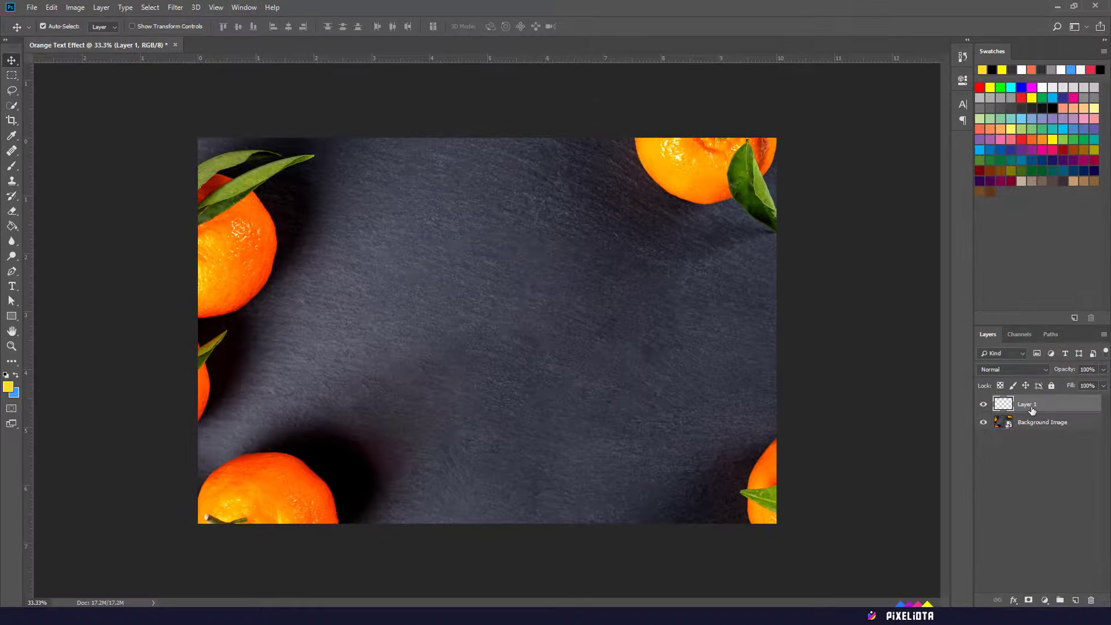
{"action": "double_click", "coordinate": [1031, 407]}
{"action": "type", "text": "Text Effect"}
{"action": "left_click", "coordinate": [1043, 451]}
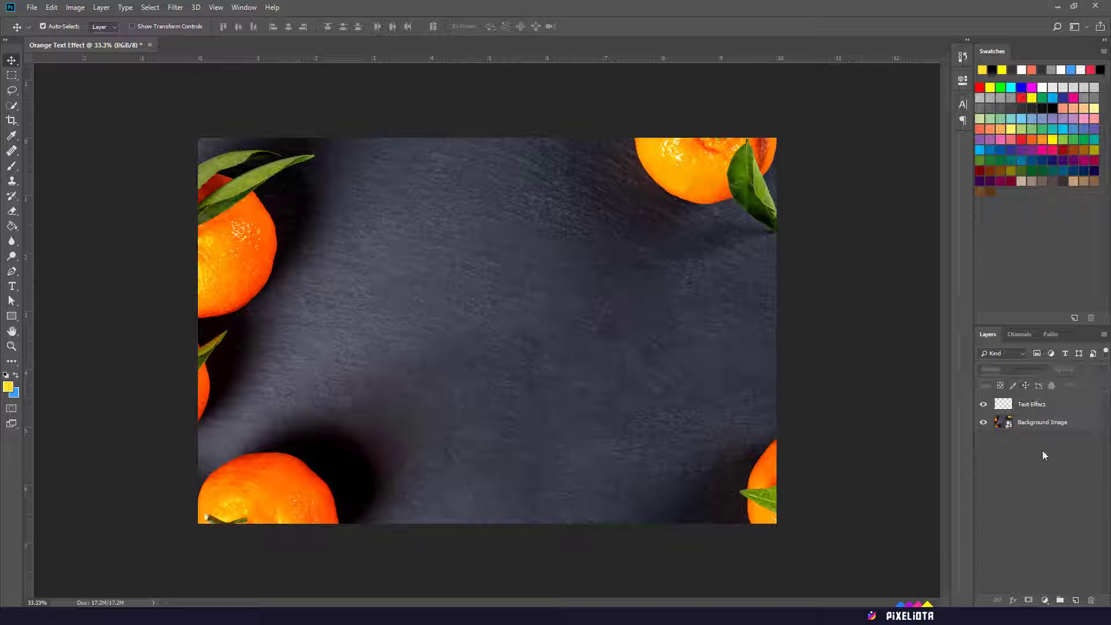
- Convert the Text Effect layer to a smart object and open its contents for editing
{"action": "left_click", "coordinate": [1078, 410]}
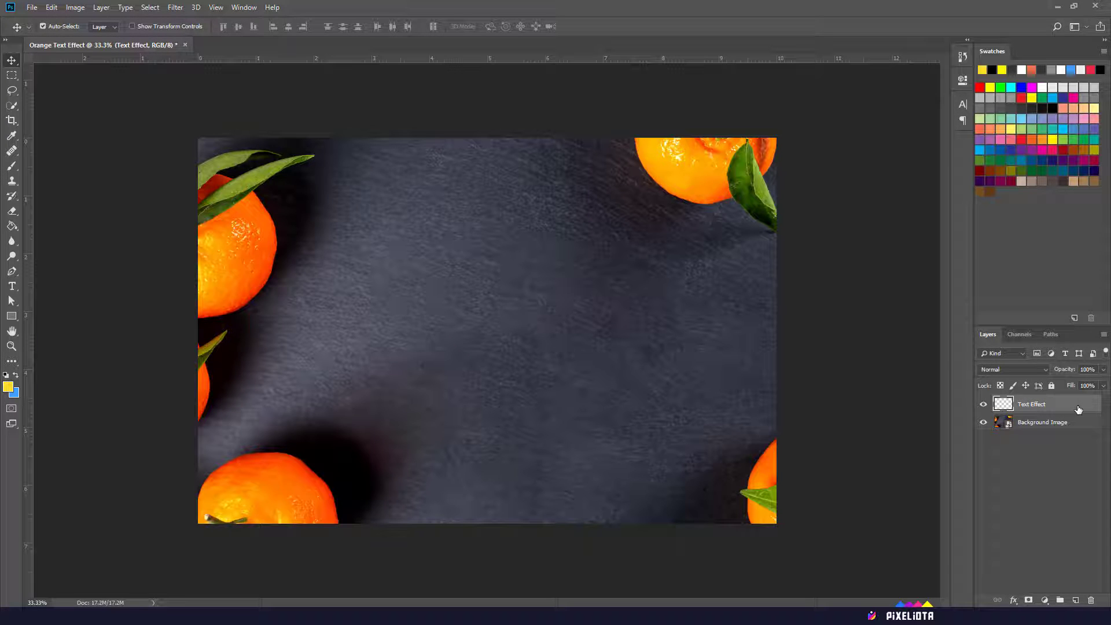
{"action": "right_click", "coordinate": [1079, 410]}
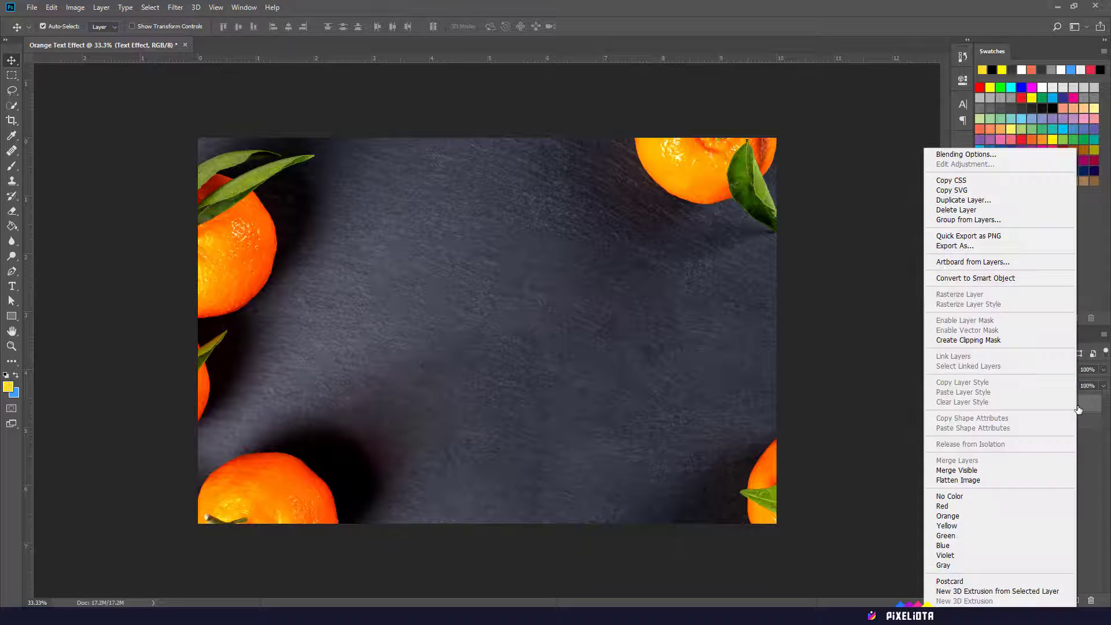
{"action": "left_click", "coordinate": [1008, 278]}
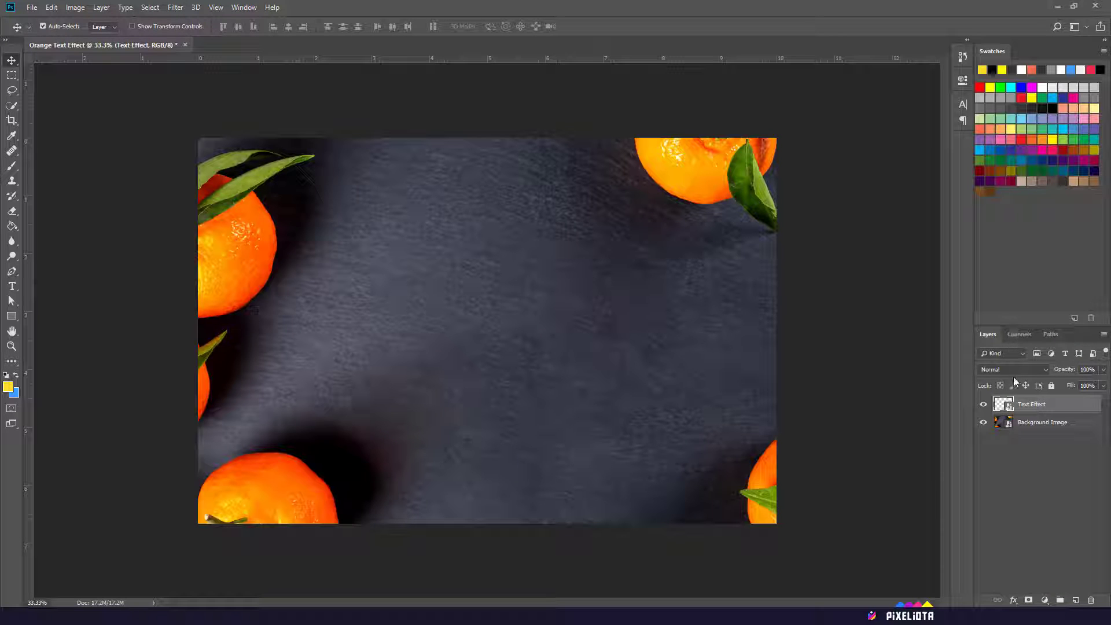
{"action": "double_click", "coordinate": [1007, 407]}
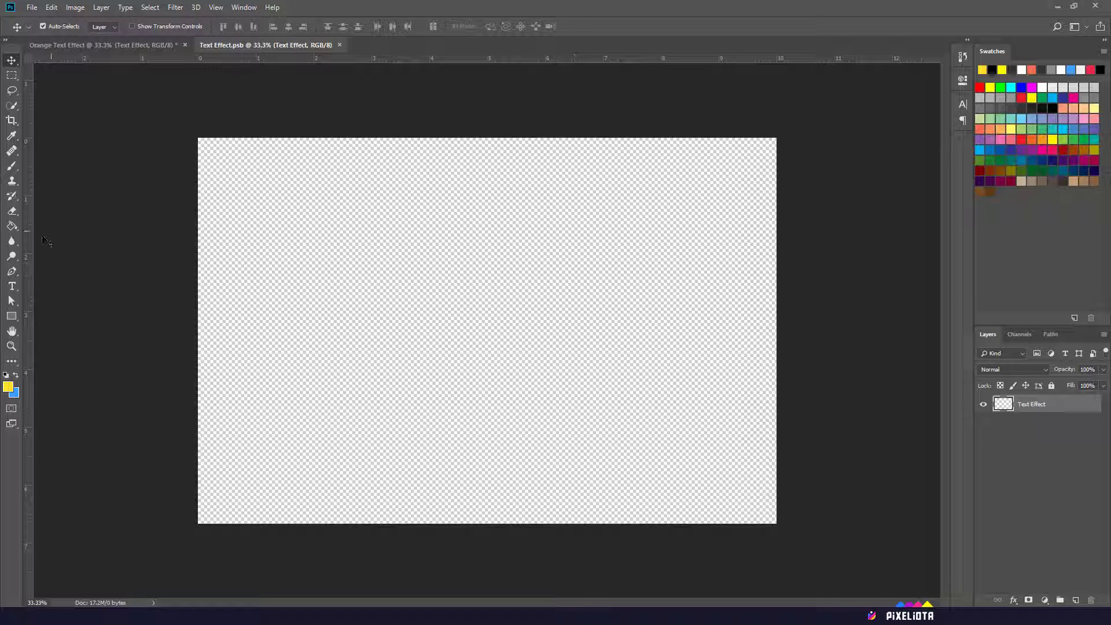
- Add the horizontal text ORANGE near the middle of the smart object's canvas
{"action": "left_click", "coordinate": [11, 287]}
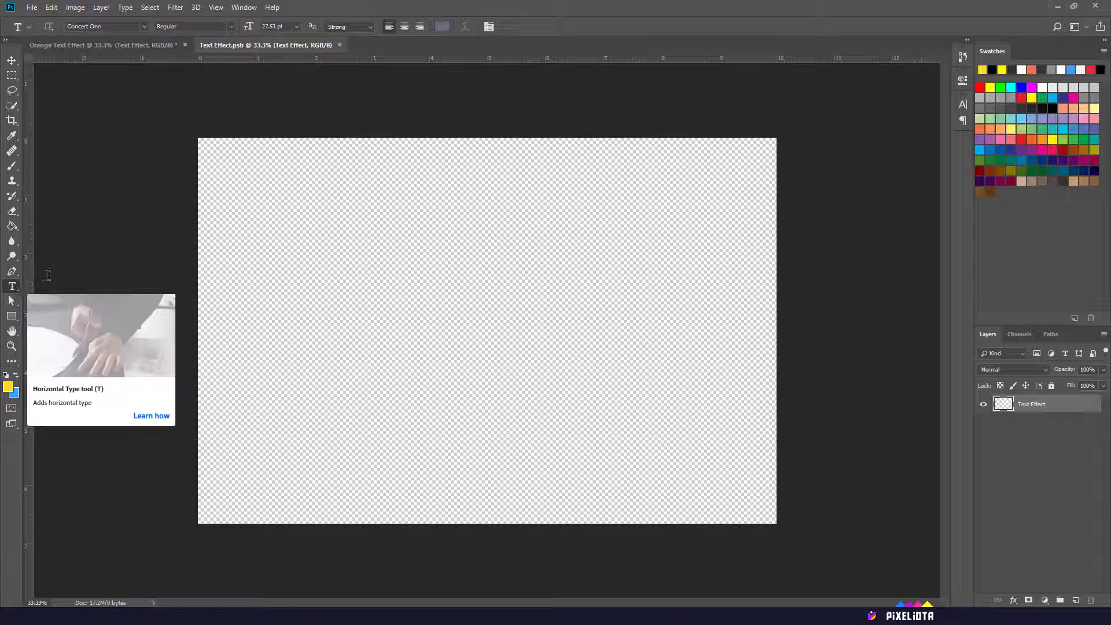
{"action": "left_click", "coordinate": [457, 340]}
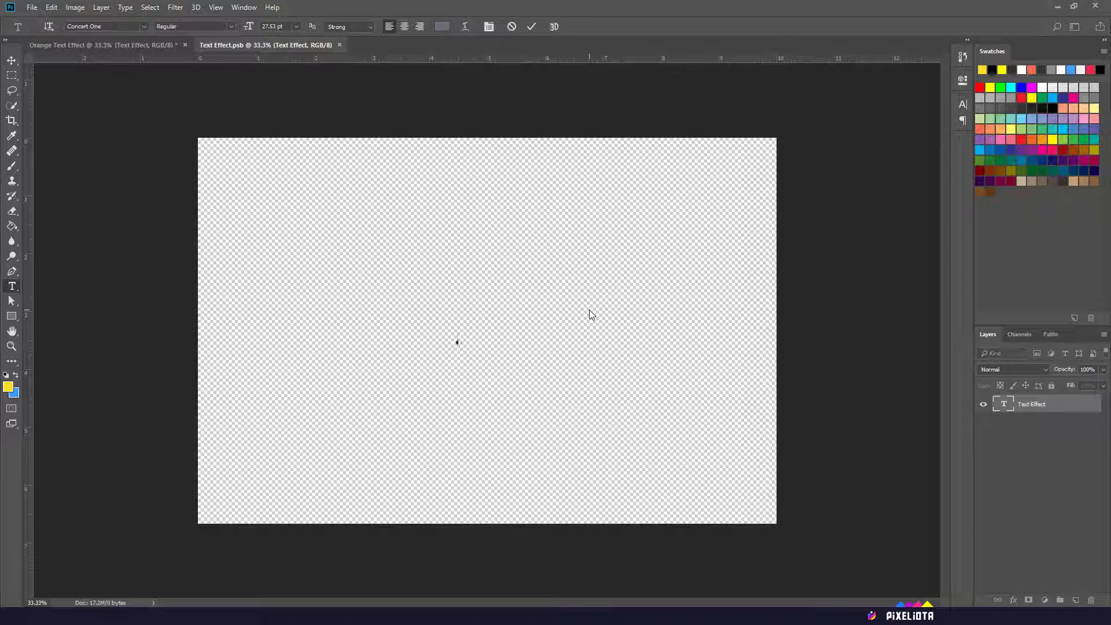
{"action": "type", "text": "ORANGE"}
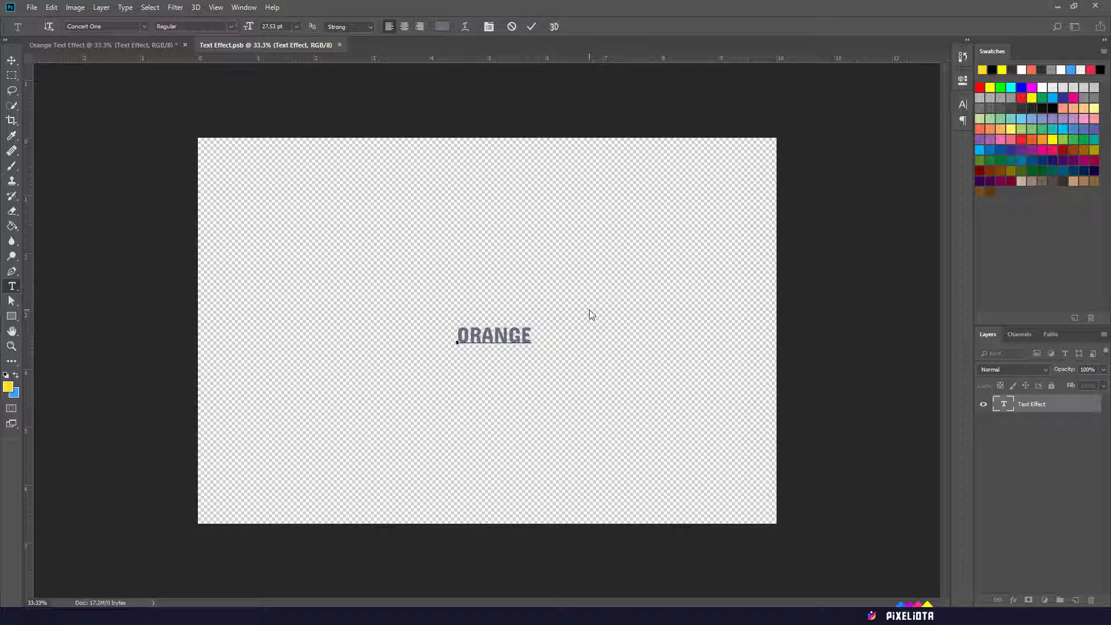
{"action": "left_click", "coordinate": [1083, 409]}
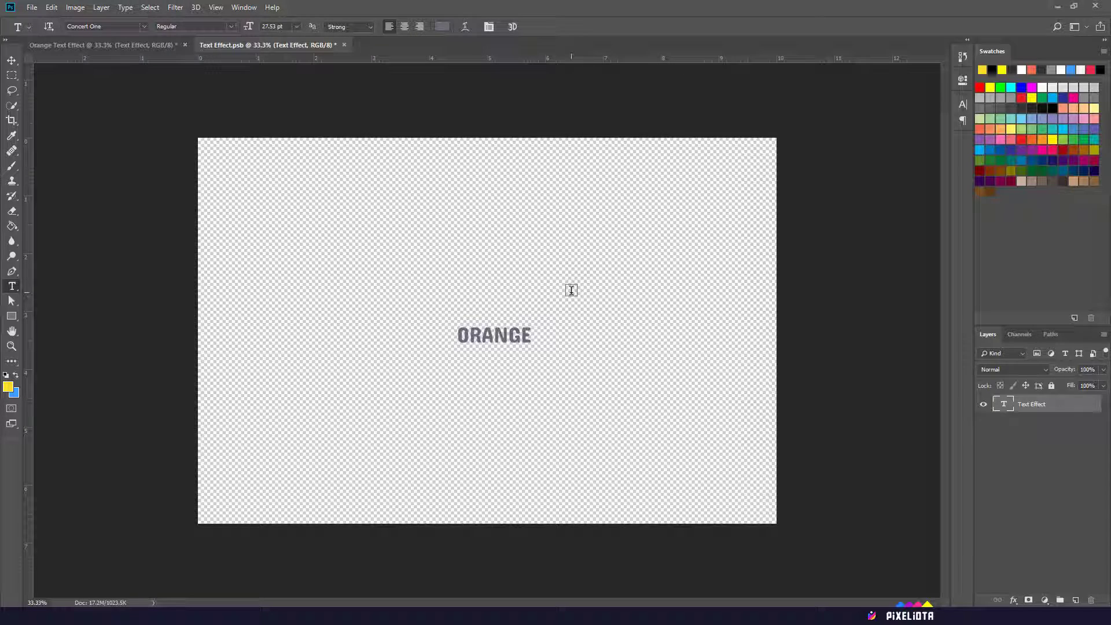
- Change the ORANGE text's font to MOON GET! Heavy
{"action": "left_click", "coordinate": [964, 104]}
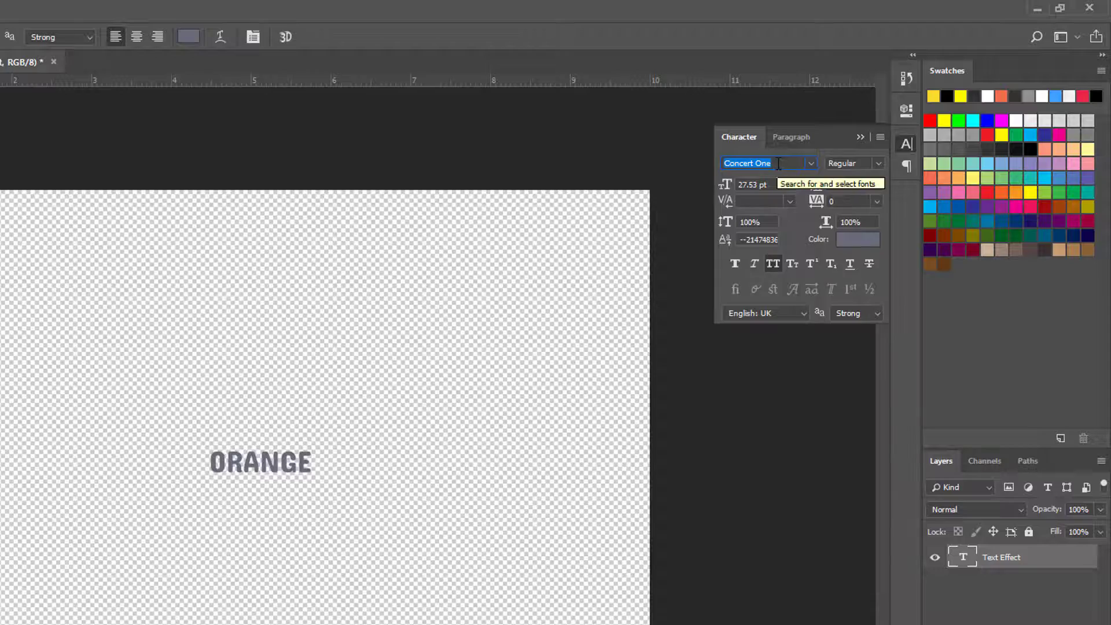
{"action": "type", "text": "moon"}
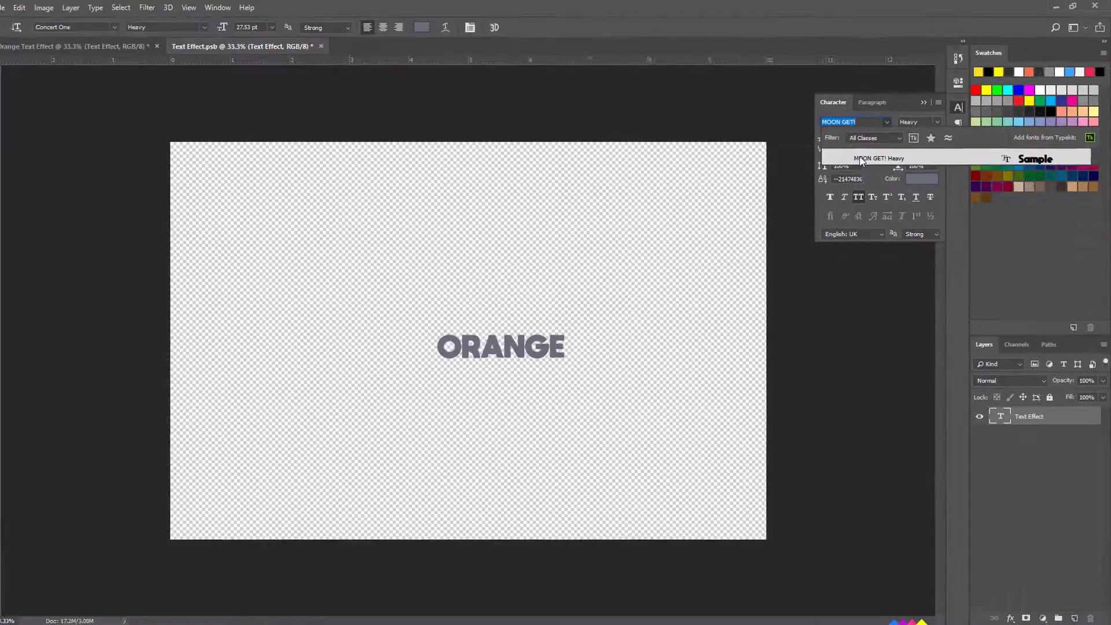
{"action": "left_click", "coordinate": [777, 212]}
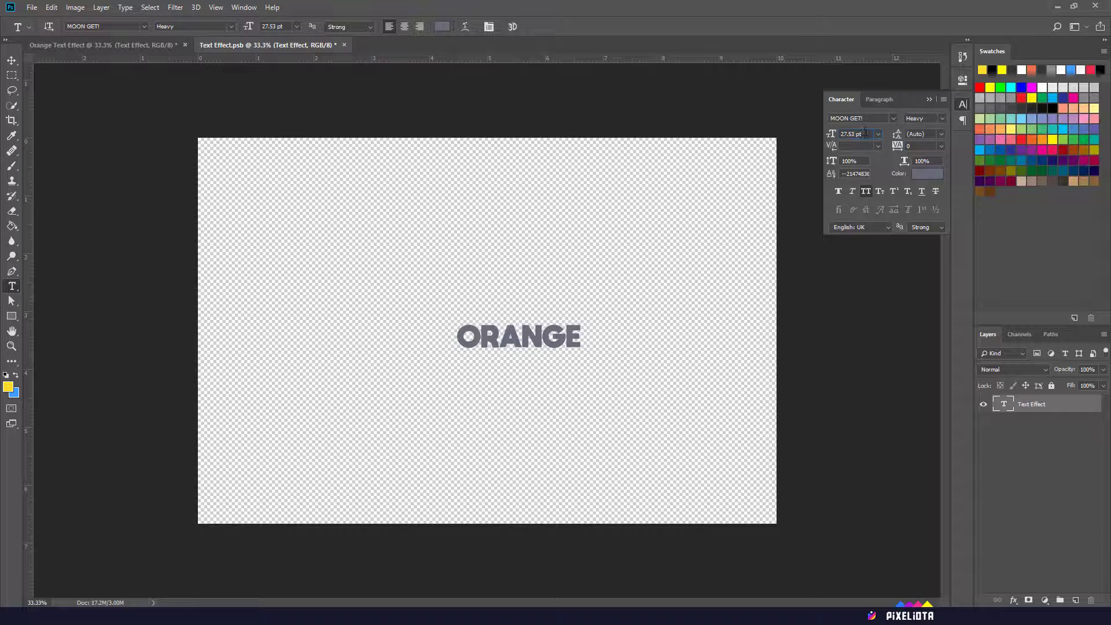
- Set the ORANGE text's size to 76.30 pt and its tracking to 80
{"action": "left_click", "coordinate": [865, 133]}
{"action": "type", "text": "75"}
{"action": "left_click", "coordinate": [922, 146]}
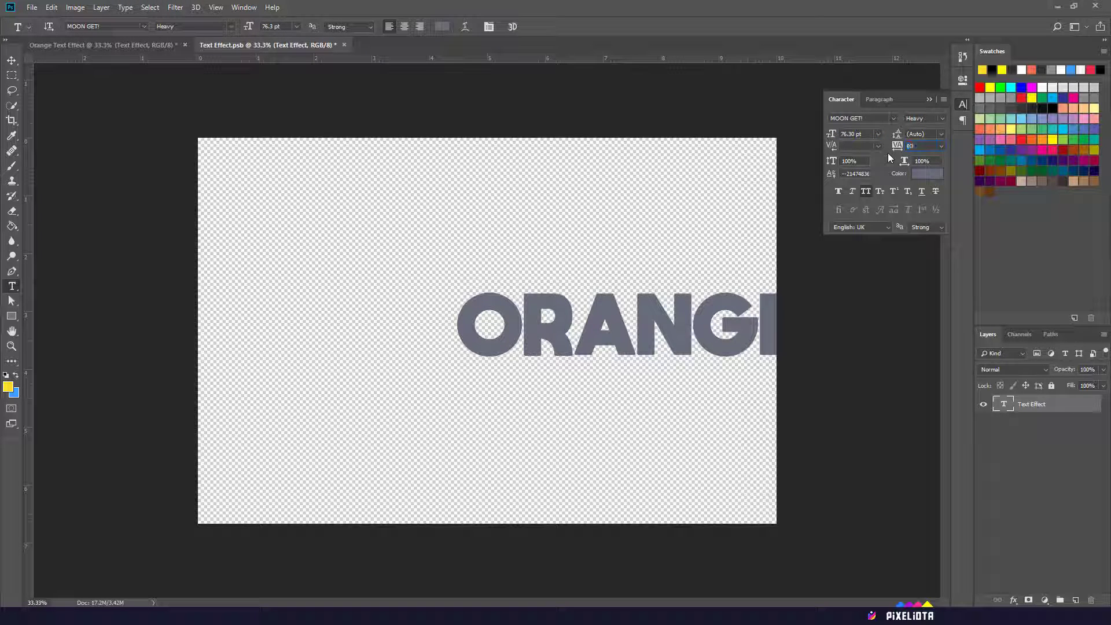
{"action": "left_click", "coordinate": [866, 136]}
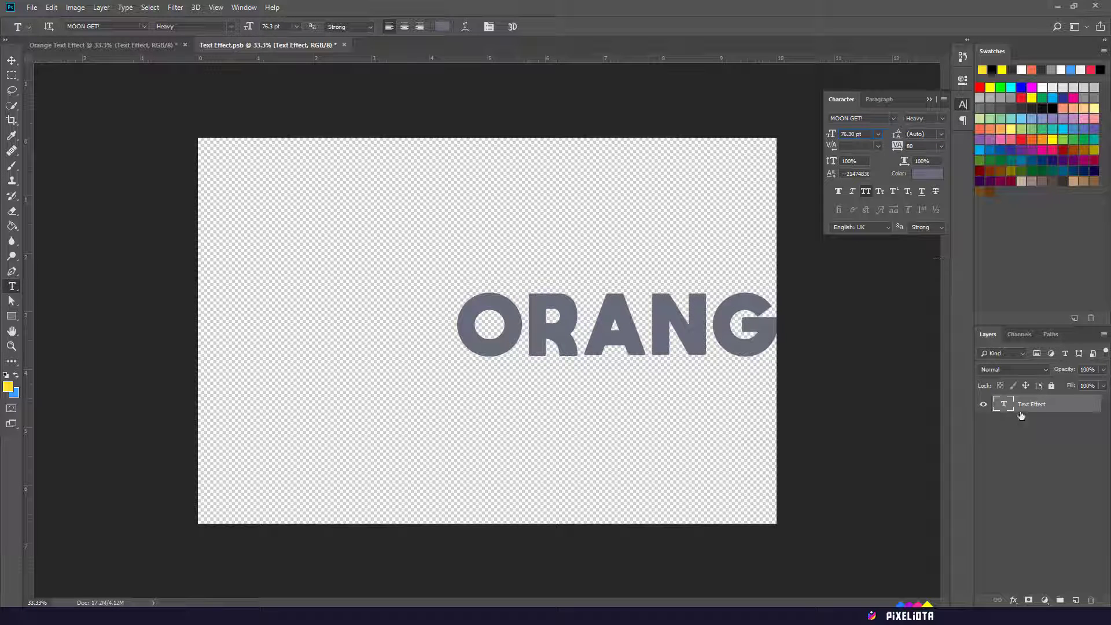
- Select the whole canvas and align the ORANGE text to its vertical and horizontal centres
{"action": "left_click", "coordinate": [14, 82]}
{"action": "left_click_drag", "start_coordinate": [198, 138], "coordinate": [853, 552]}
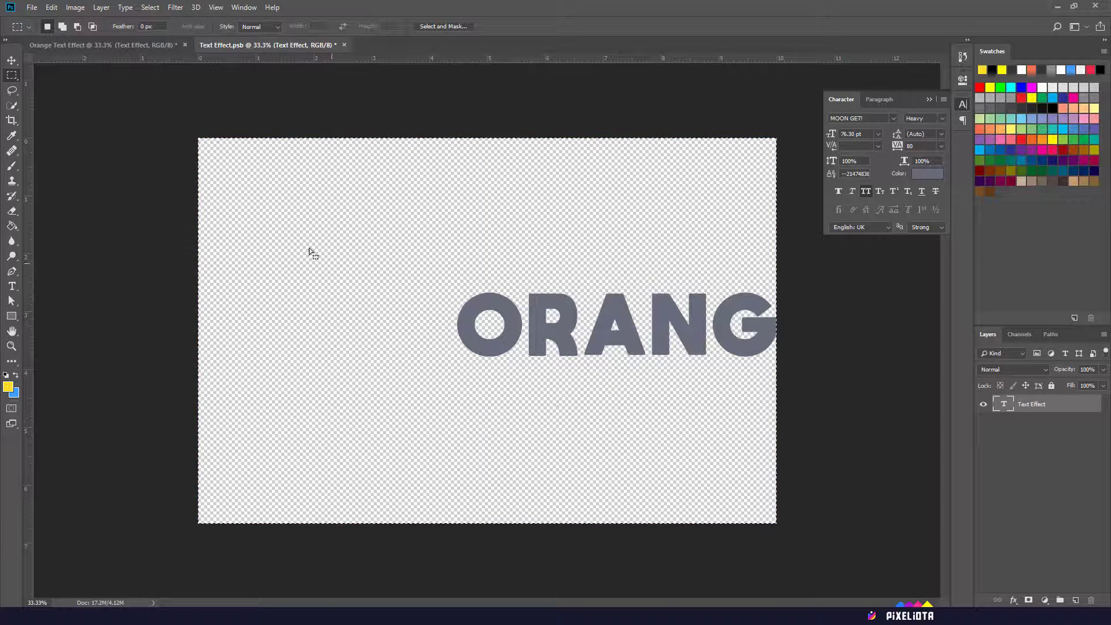
{"action": "left_click", "coordinate": [12, 60]}
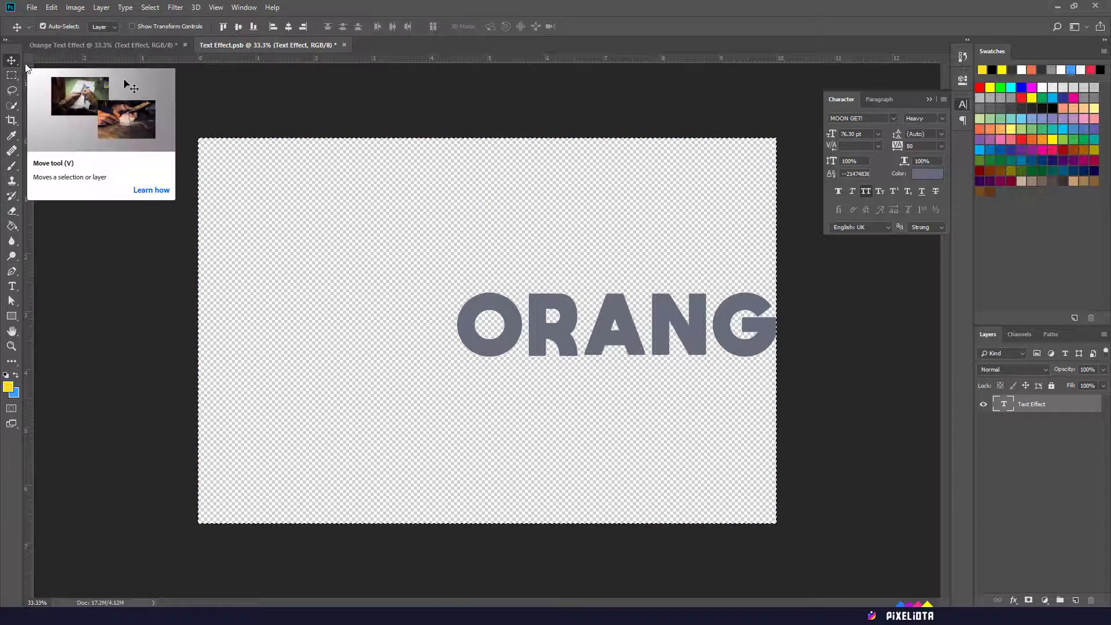
{"action": "left_click", "coordinate": [238, 28]}
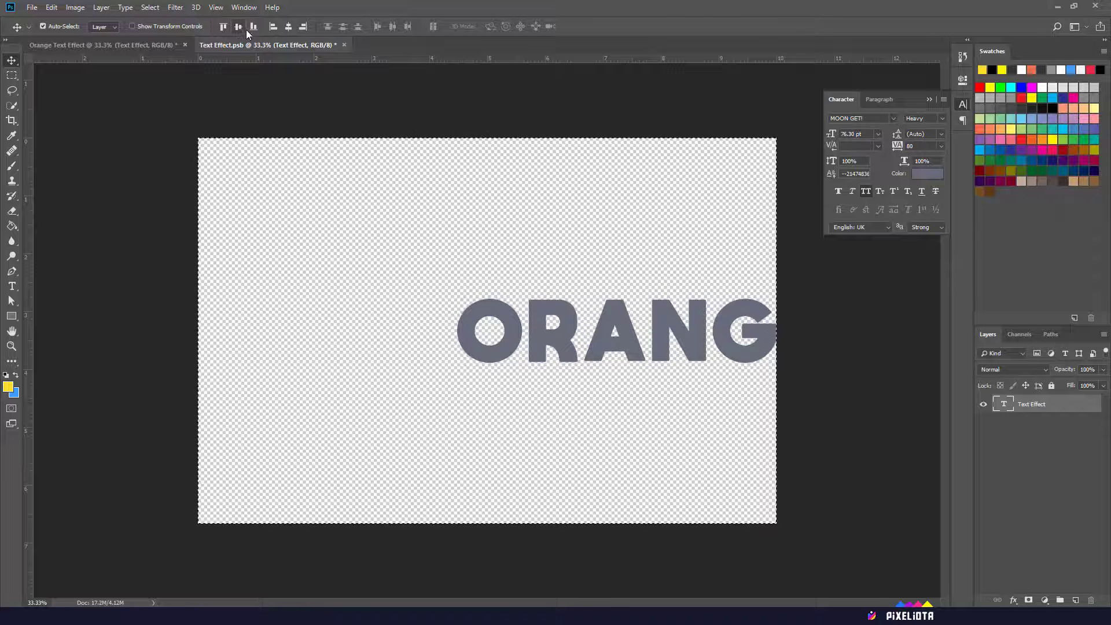
{"action": "left_click", "coordinate": [287, 27]}
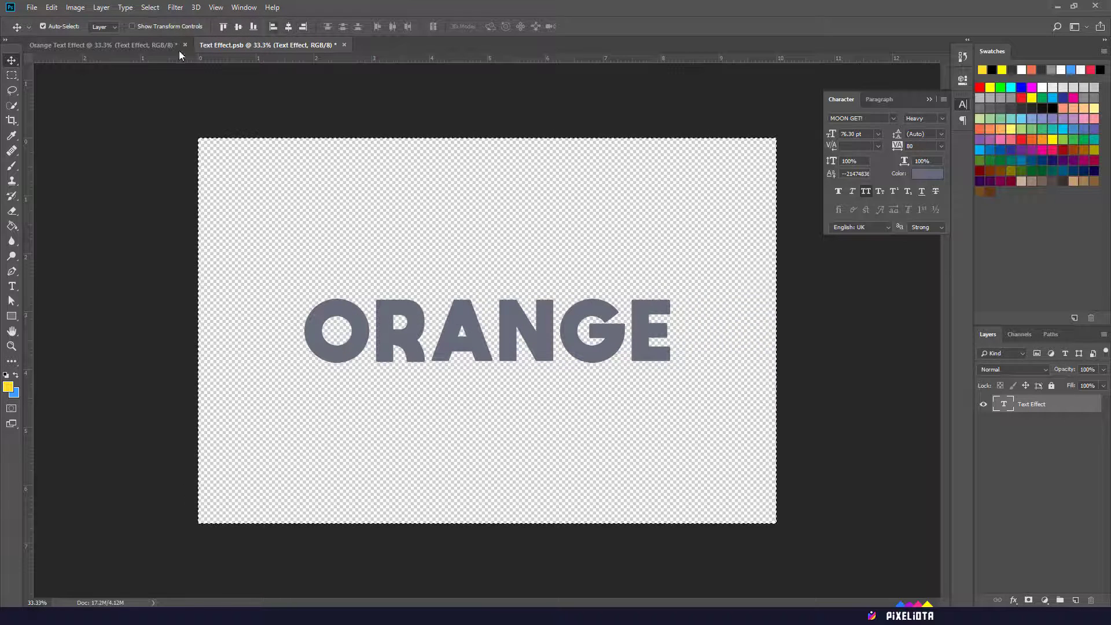
- Deselect the canvas and save the smart object's contents, returning to the Orange Text Effect document
{"action": "left_click", "coordinate": [11, 75]}
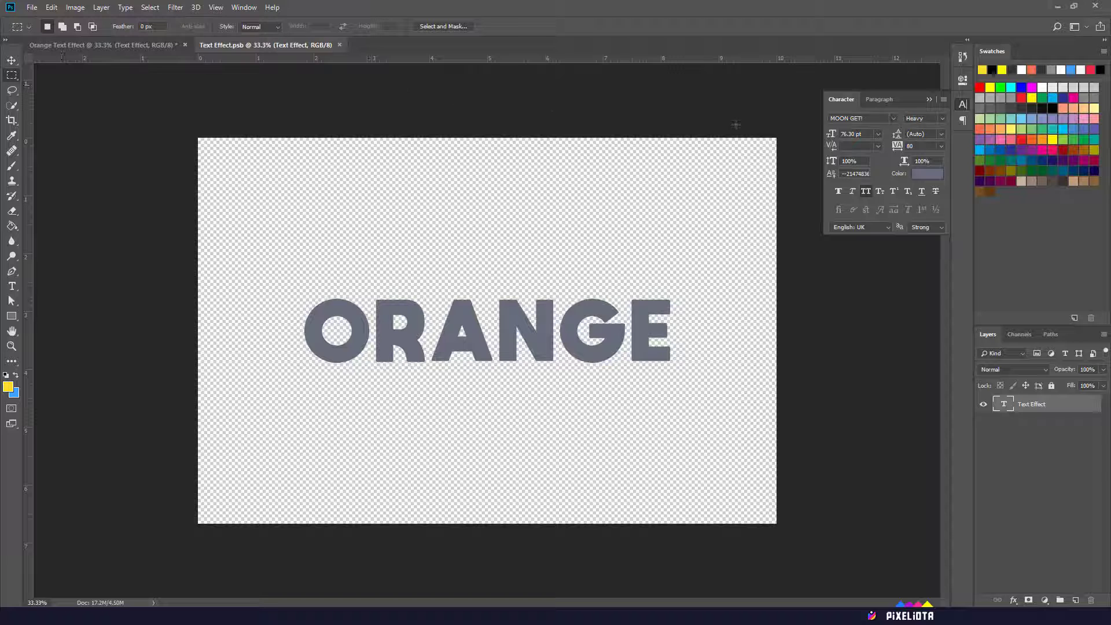
{"action": "left_click", "coordinate": [929, 99]}
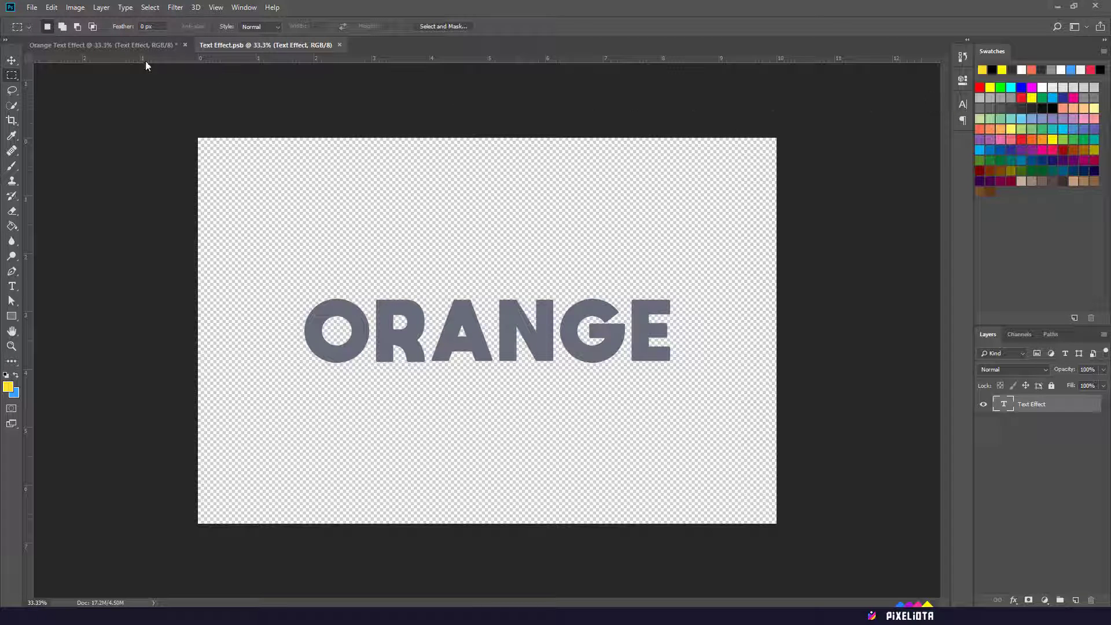
{"action": "left_click", "coordinate": [144, 45]}
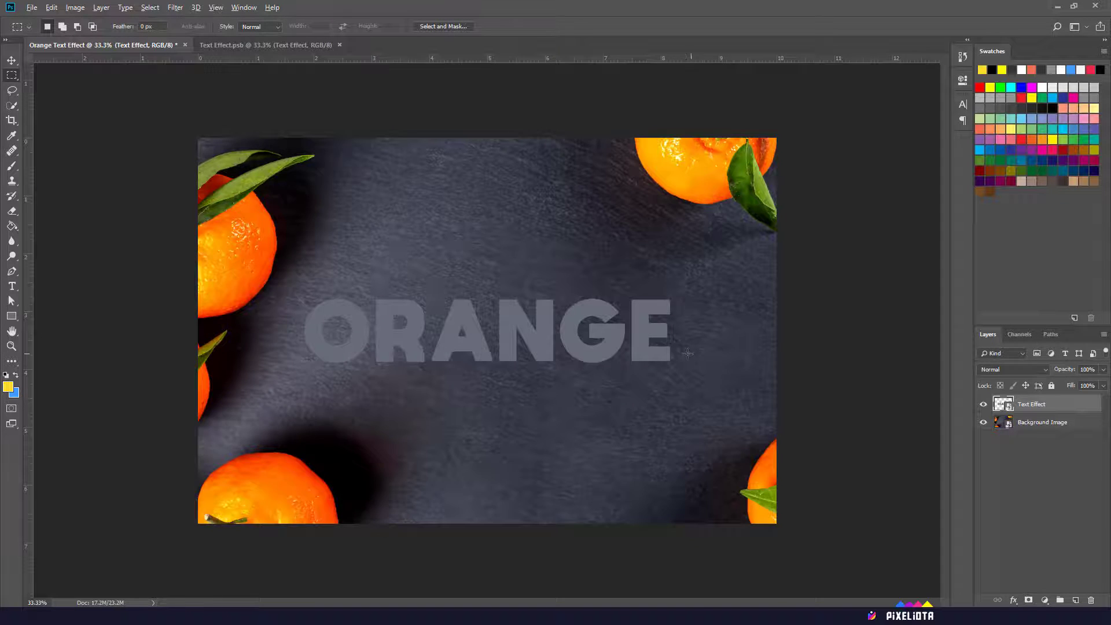
- Enable Bevel & Emboss in the Text Effect layer's style and open its settings
{"action": "scroll", "coordinate": [688, 353], "scroll_direction": "up", "scroll_amount": 6}
{"action": "left_click_drag", "start_coordinate": [741, 388], "coordinate": [551, 232]}
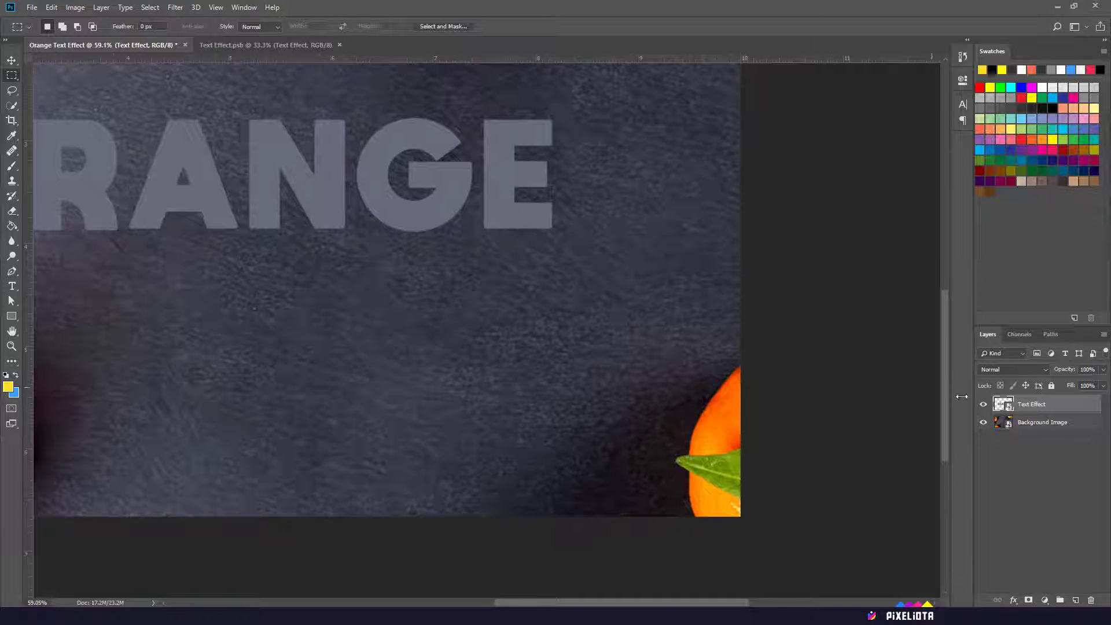
{"action": "double_click", "coordinate": [1088, 405]}
{"action": "mouse_move", "coordinate": [752, 298]}
{"action": "left_mouse_down"}
{"action": "mouse_move", "coordinate": [747, 276]}
{"action": "mouse_move", "coordinate": [738, 284]}
{"action": "left_mouse_up"}
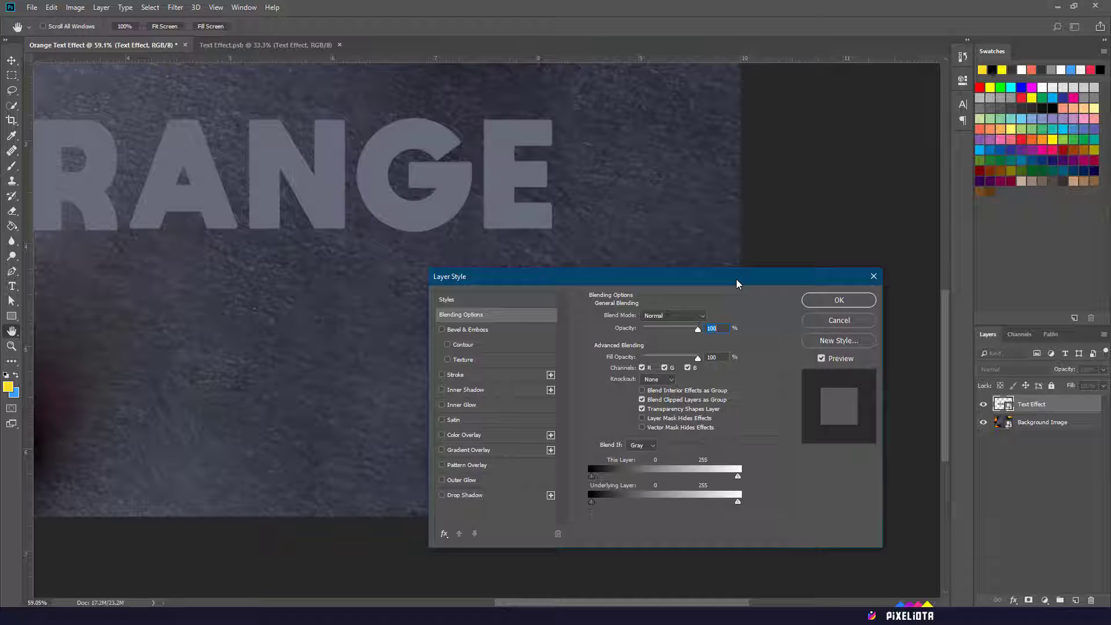
{"action": "left_click", "coordinate": [441, 330]}
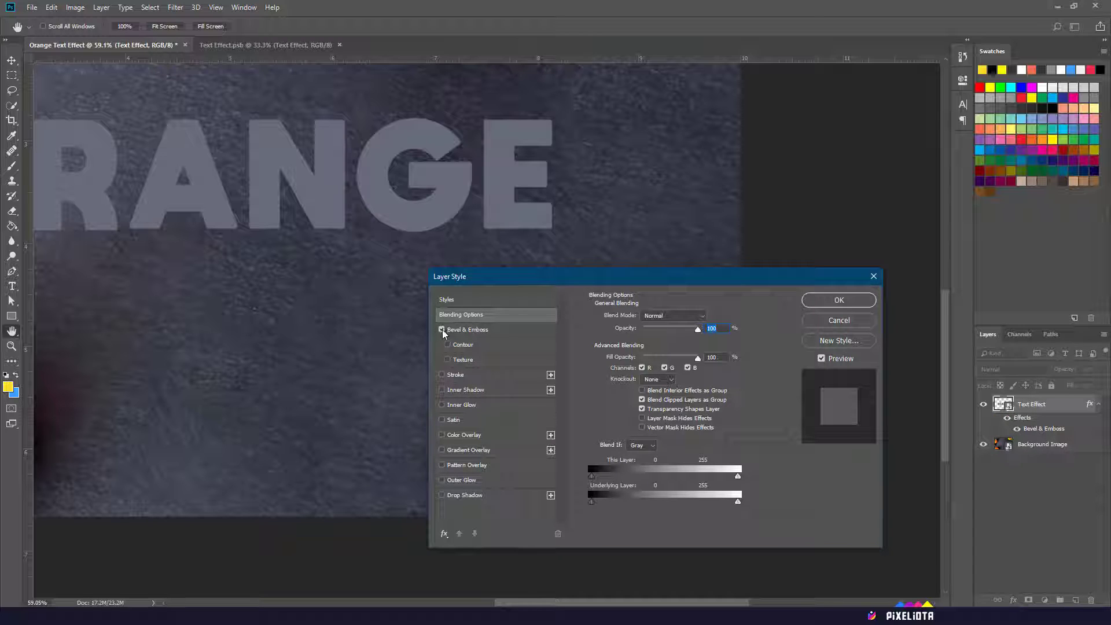
{"action": "left_click", "coordinate": [524, 331]}
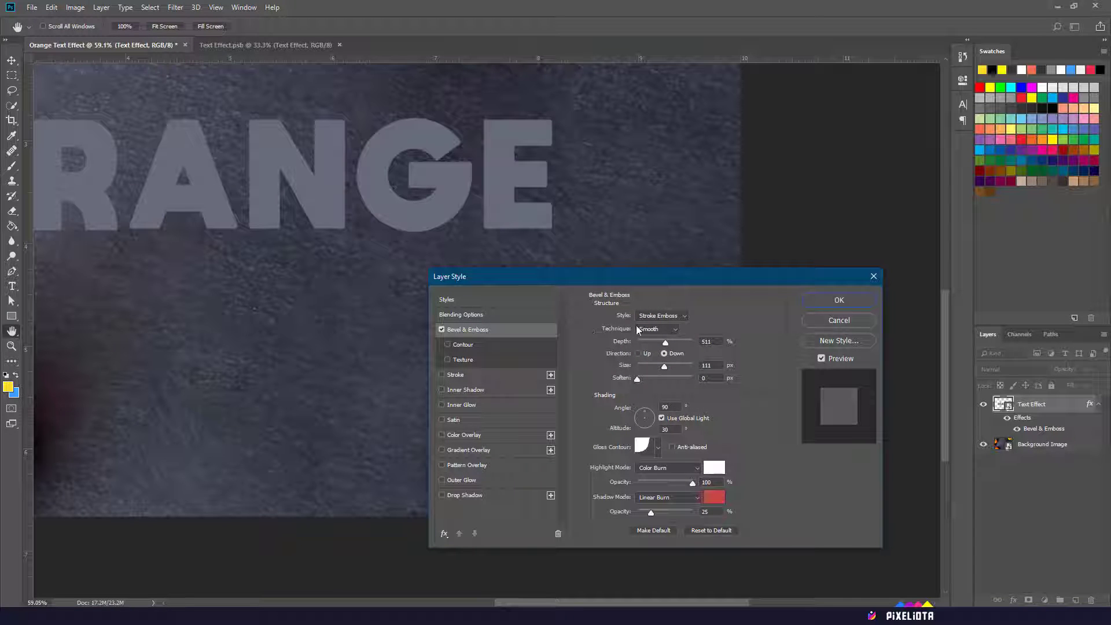
- Set the bevel's style to Inner Bevel and its technique to Smooth
{"action": "left_click", "coordinate": [674, 317]}
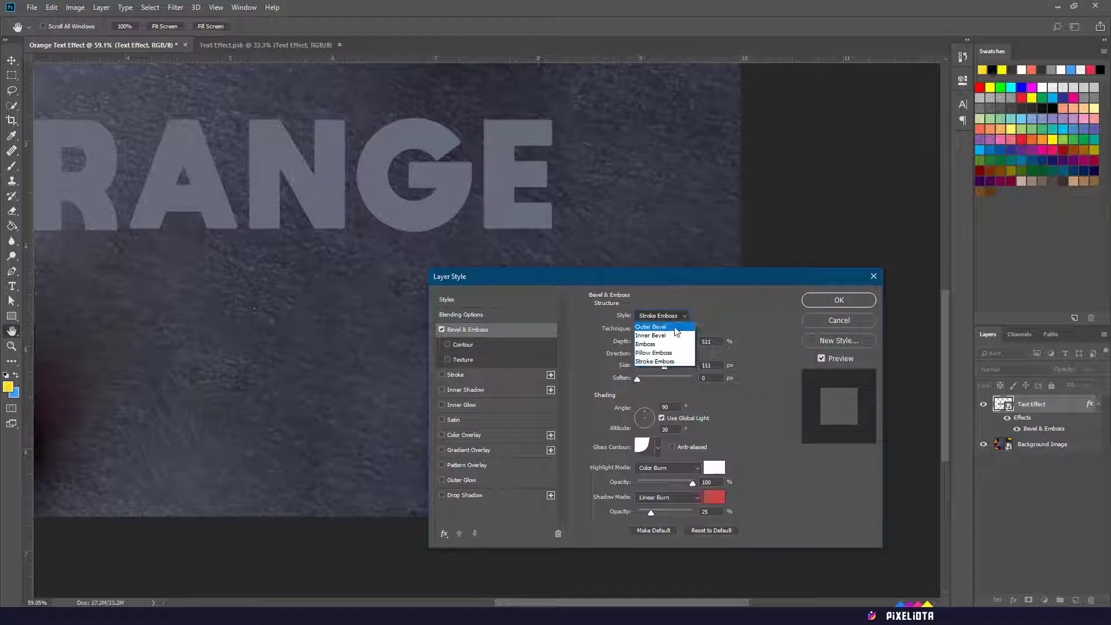
{"action": "left_click", "coordinate": [676, 335]}
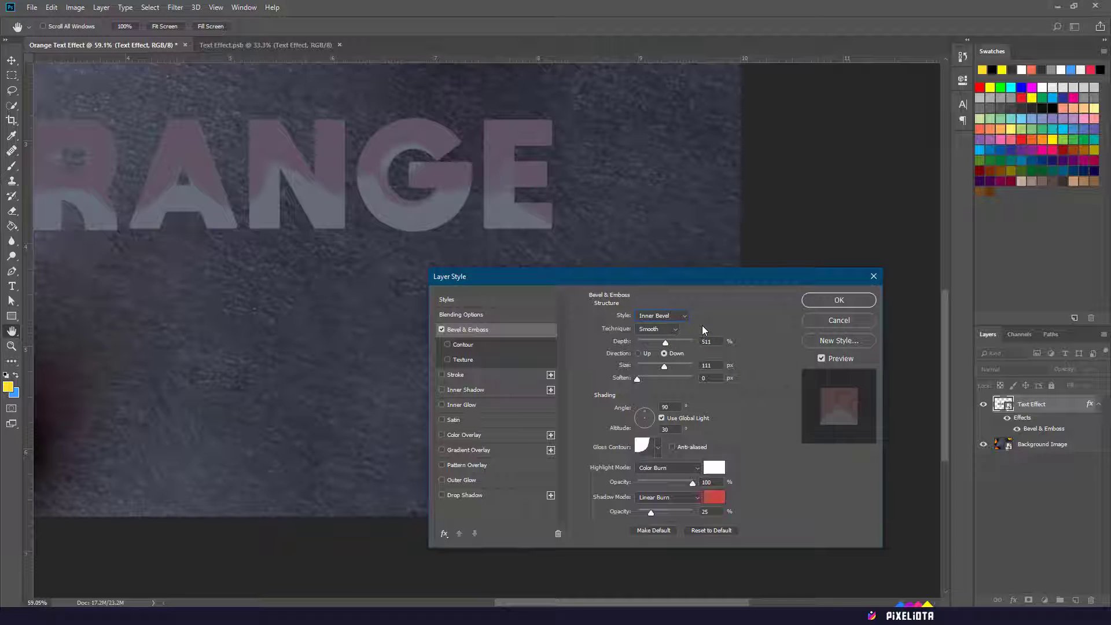
{"action": "left_click", "coordinate": [663, 329]}
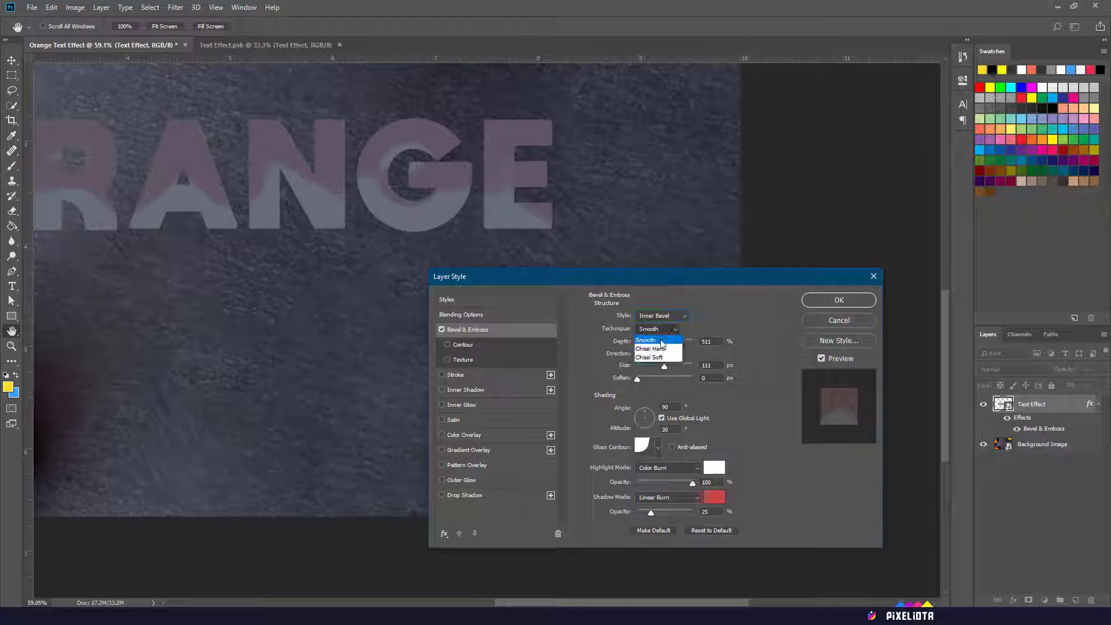
{"action": "left_click", "coordinate": [661, 341]}
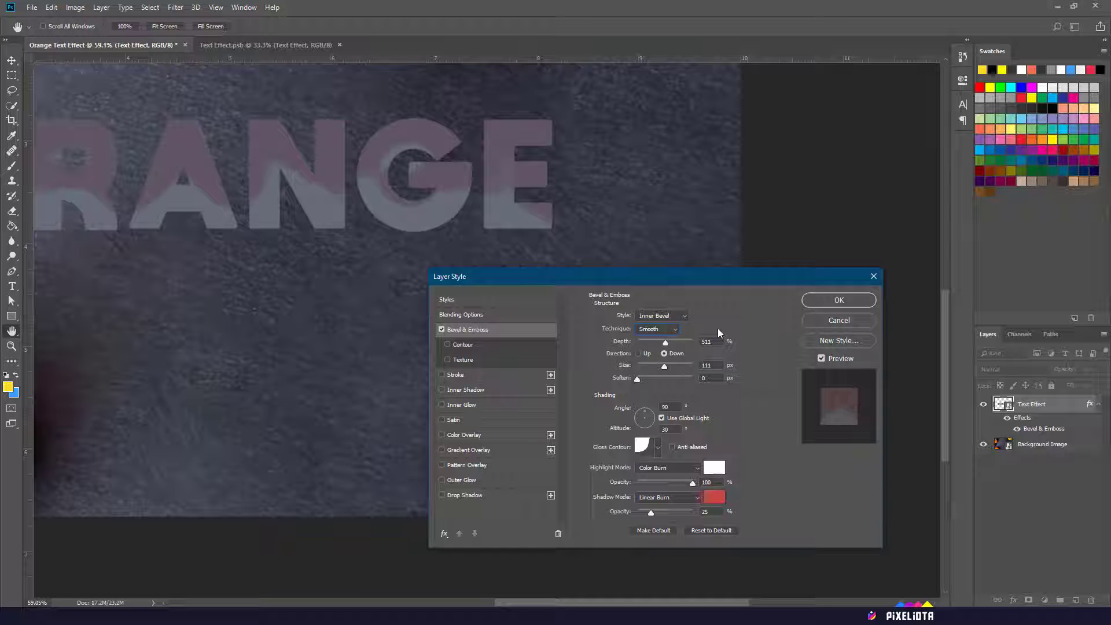
- Set the bevel's depth to 178%, its direction to Up and its size to 40 px
{"action": "left_click", "coordinate": [697, 342]}
{"action": "type", "text": "178"}
{"action": "left_click", "coordinate": [642, 354]}
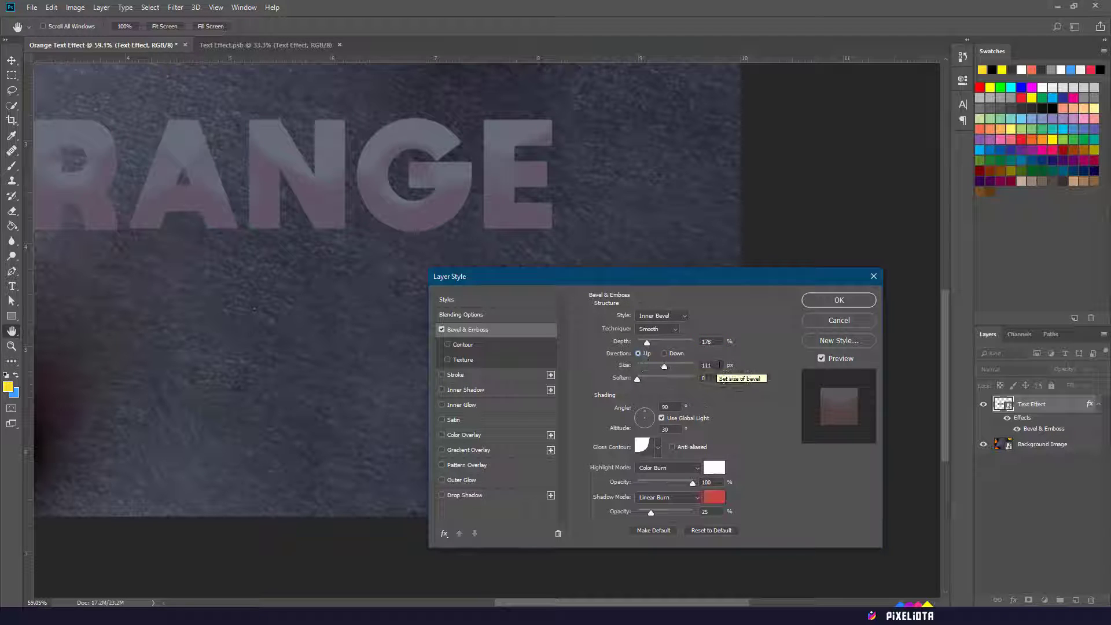
{"action": "left_click_drag", "start_coordinate": [714, 366], "coordinate": [704, 365]}
{"action": "type", "text": "40"}
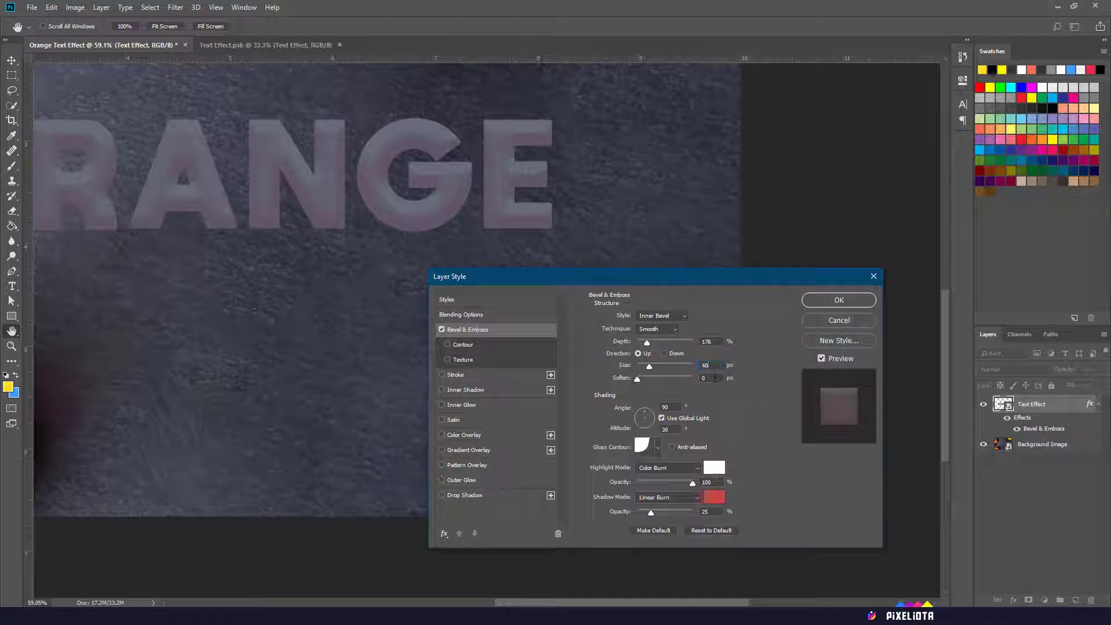
- Turn off global light for the bevel's shading, using an angle of 120° and an altitude of 70°
{"action": "left_click_drag", "start_coordinate": [676, 404], "coordinate": [666, 404]}
{"action": "left_click", "coordinate": [663, 418]}
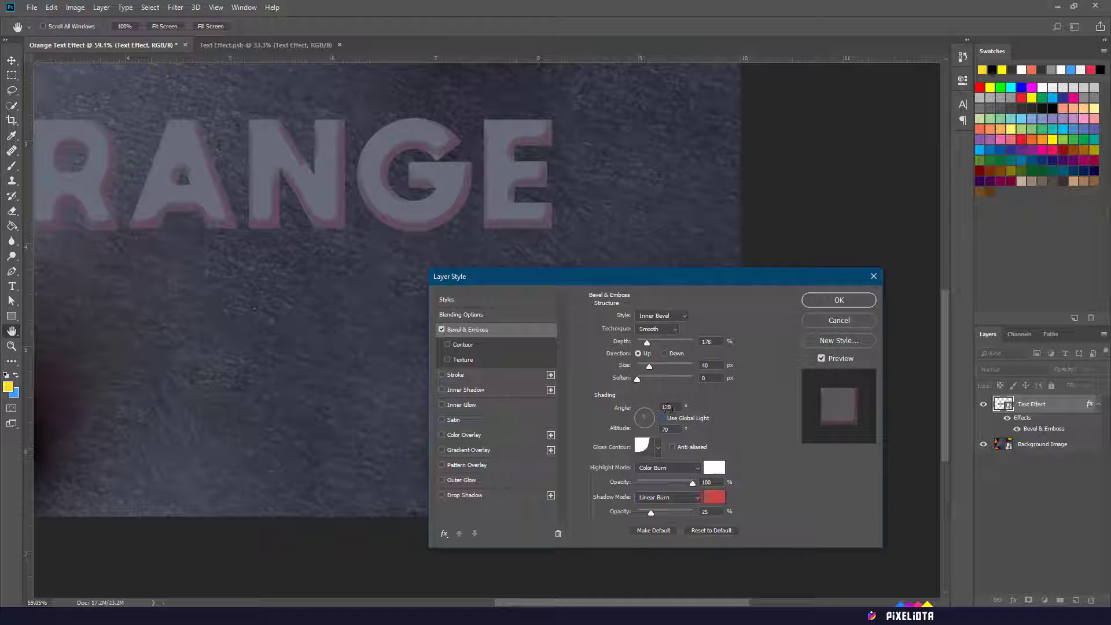
{"action": "double_click", "coordinate": [666, 408]}
{"action": "double_click", "coordinate": [665, 429]}
- Change the bevel's gloss contour to the straight linear preset
{"action": "left_click", "coordinate": [658, 445]}
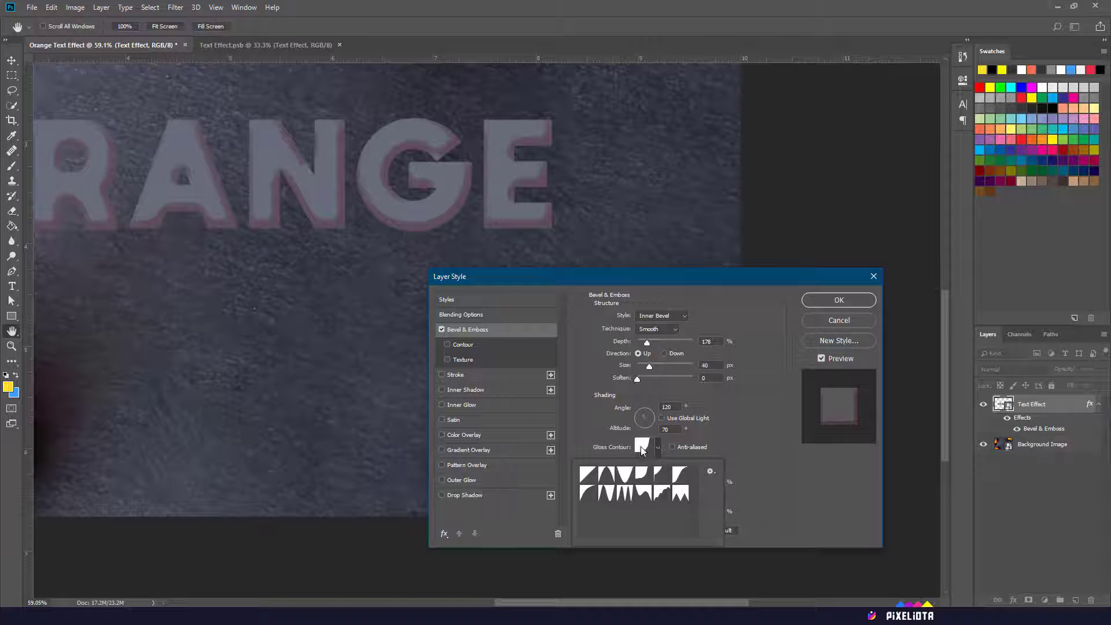
{"action": "left_click", "coordinate": [594, 474]}
{"action": "left_click", "coordinate": [748, 442]}
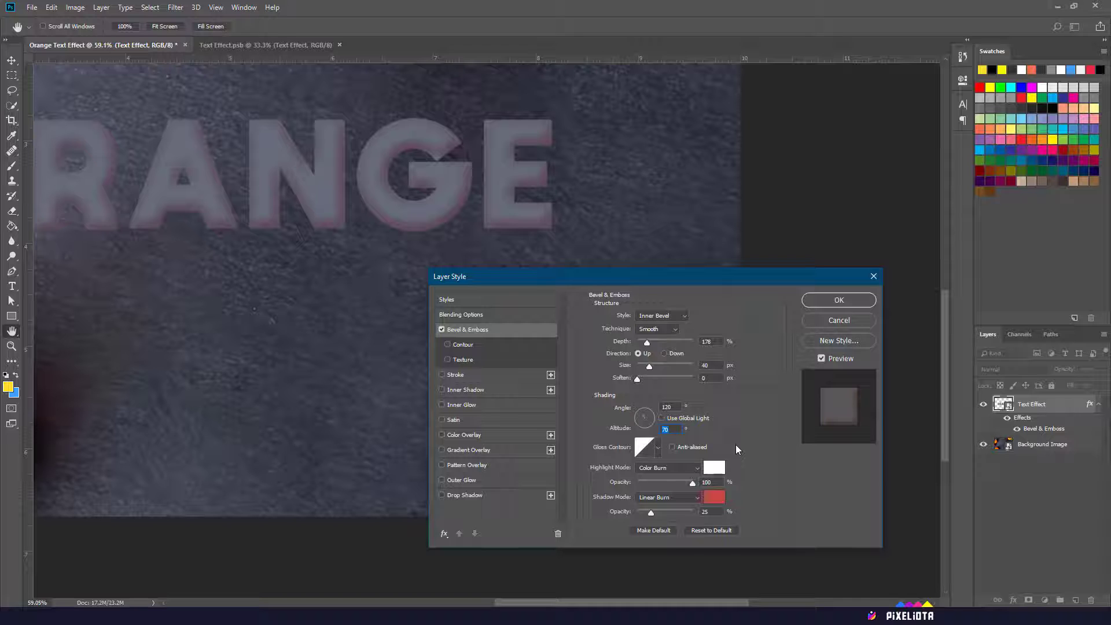
- Set the bevel's highlight mode to Screen with white (ffffff) as the highlight colour
{"action": "left_click", "coordinate": [694, 468]}
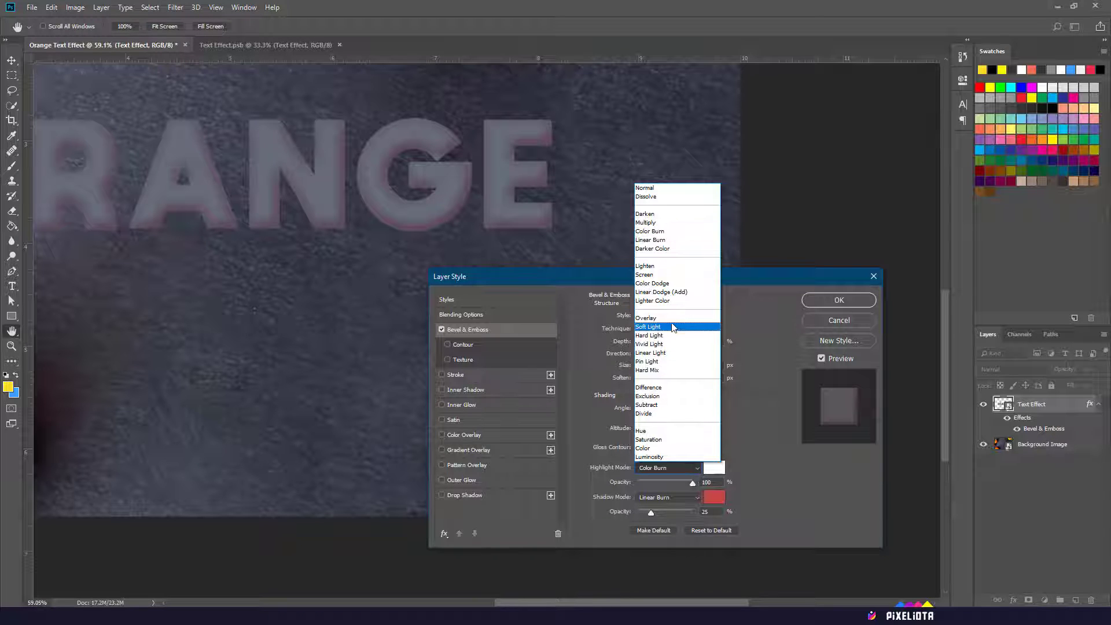
{"action": "left_click", "coordinate": [672, 274]}
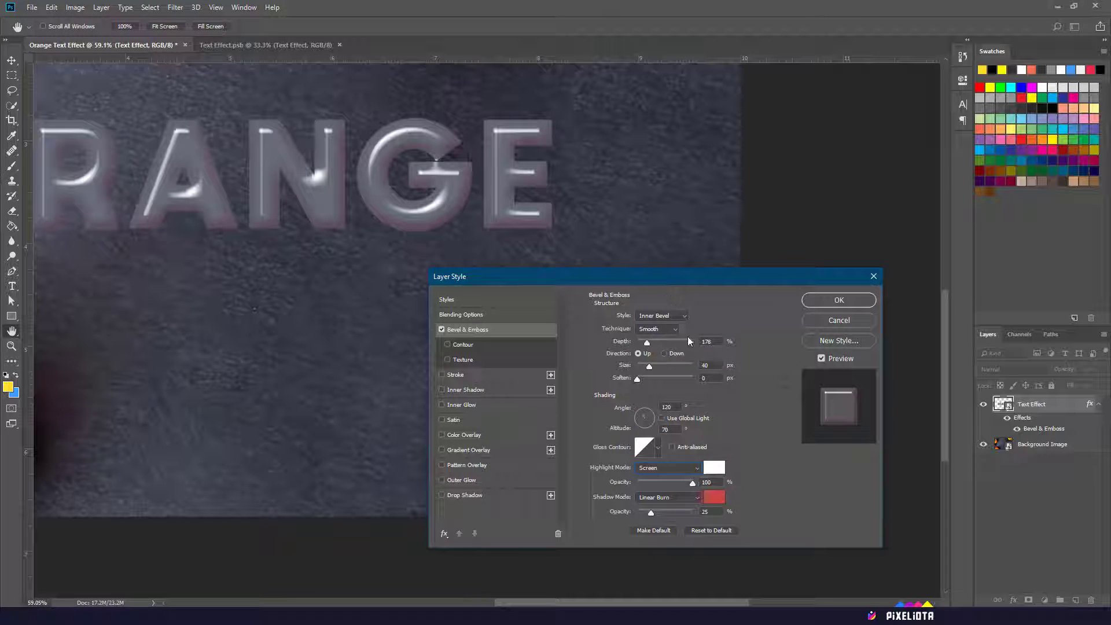
{"action": "left_click", "coordinate": [716, 468]}
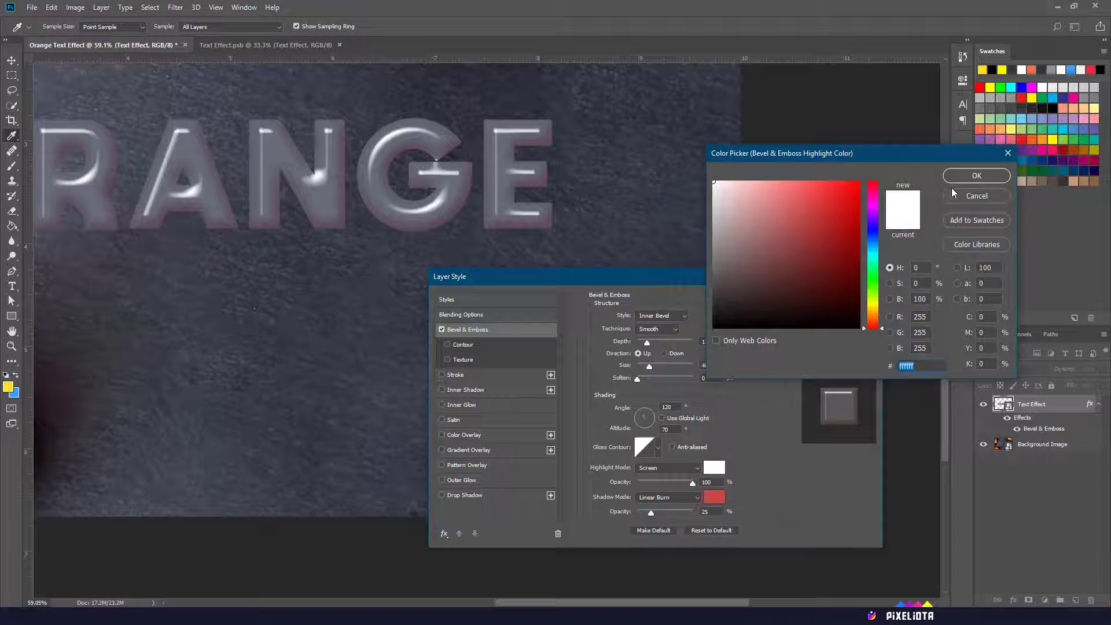
{"action": "left_click", "coordinate": [977, 176]}
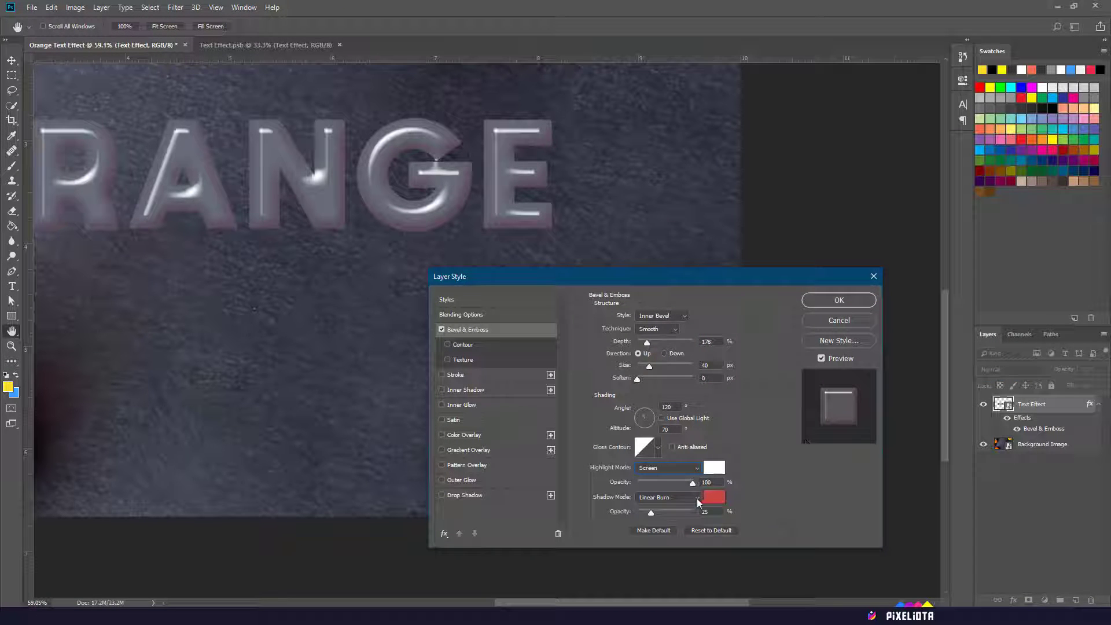
- Set the bevel's shadow mode to Screen and its shadow colour to white (ffffff)
{"action": "left_click", "coordinate": [697, 498]}
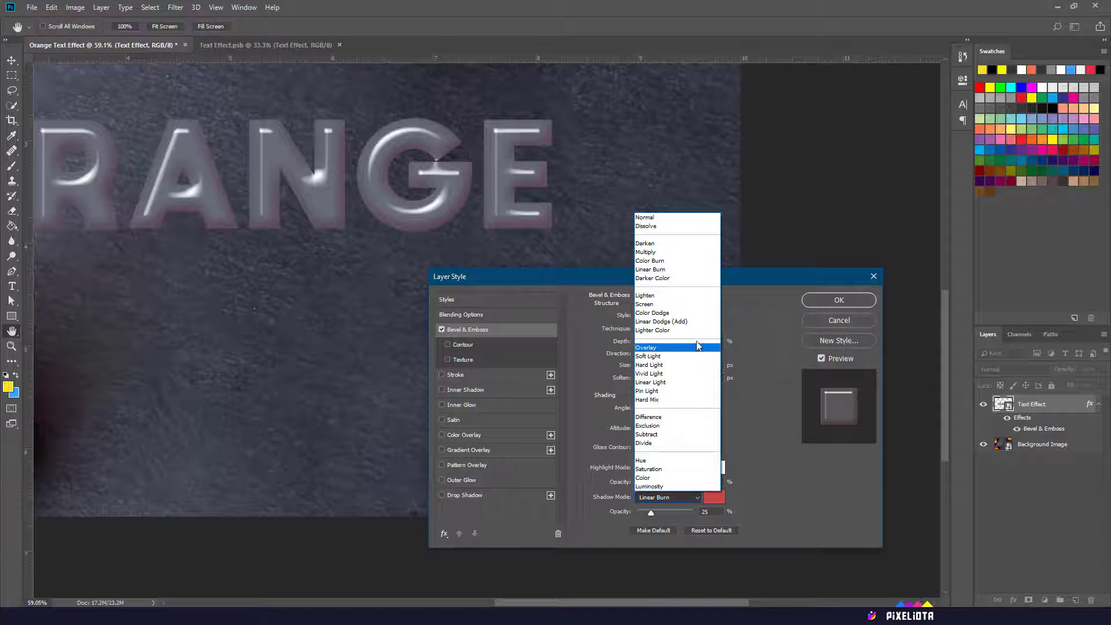
{"action": "left_click", "coordinate": [686, 305]}
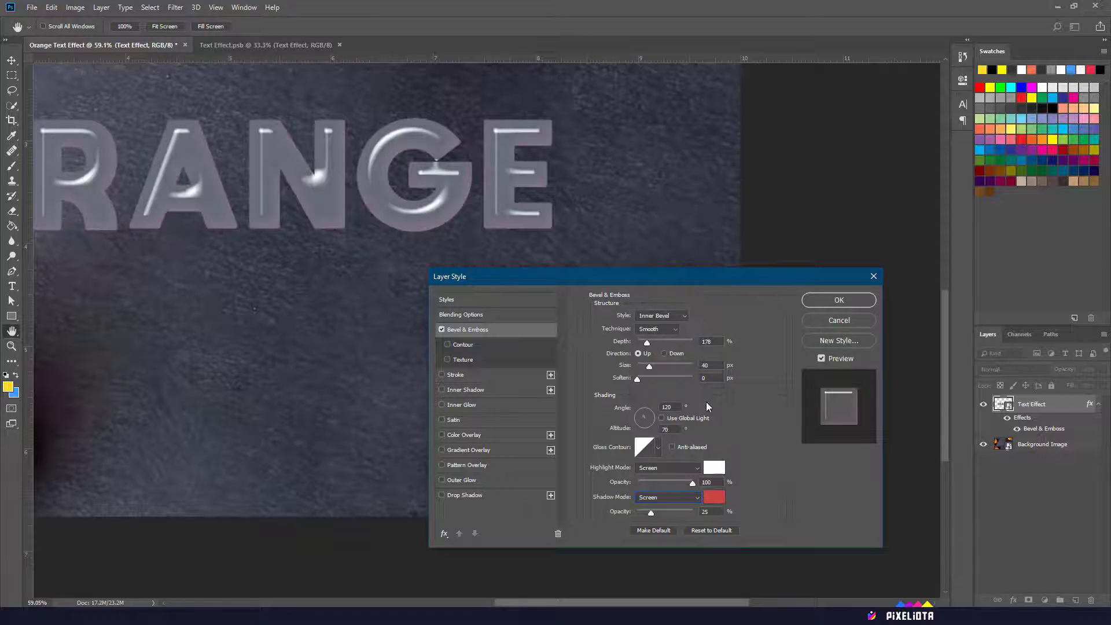
{"action": "left_click", "coordinate": [719, 499]}
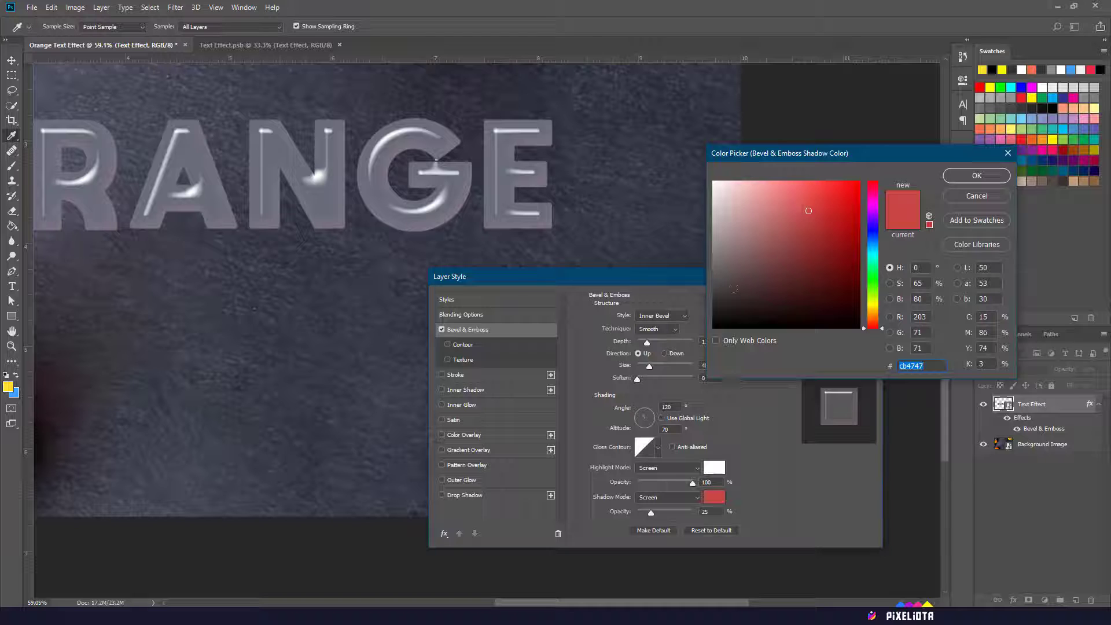
{"action": "left_click_drag", "start_coordinate": [724, 213], "coordinate": [705, 174]}
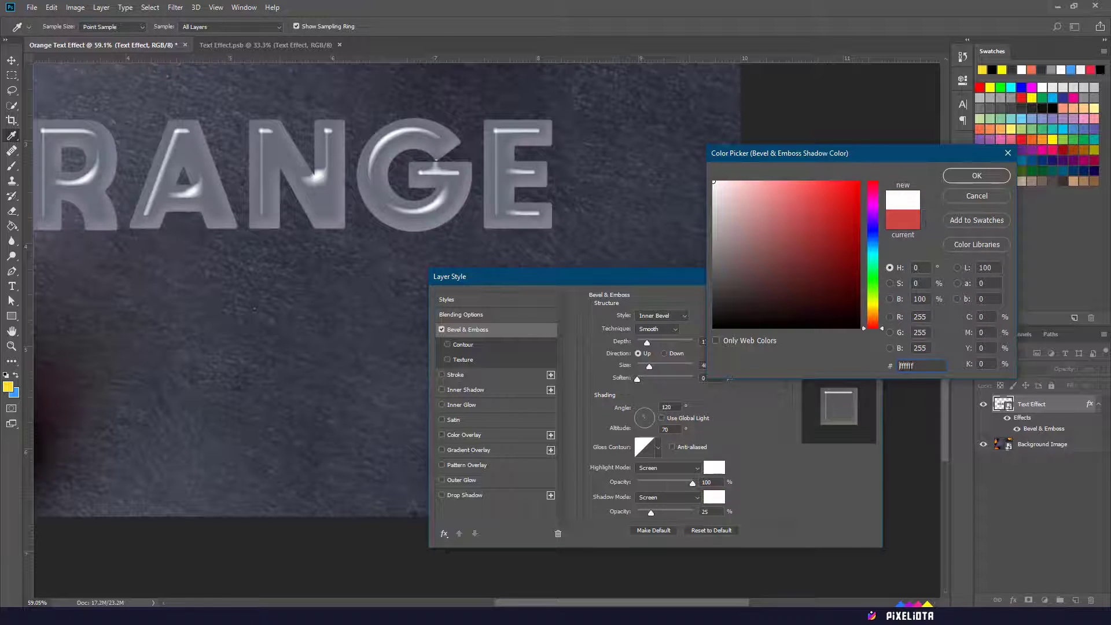
{"action": "left_click", "coordinate": [961, 177]}
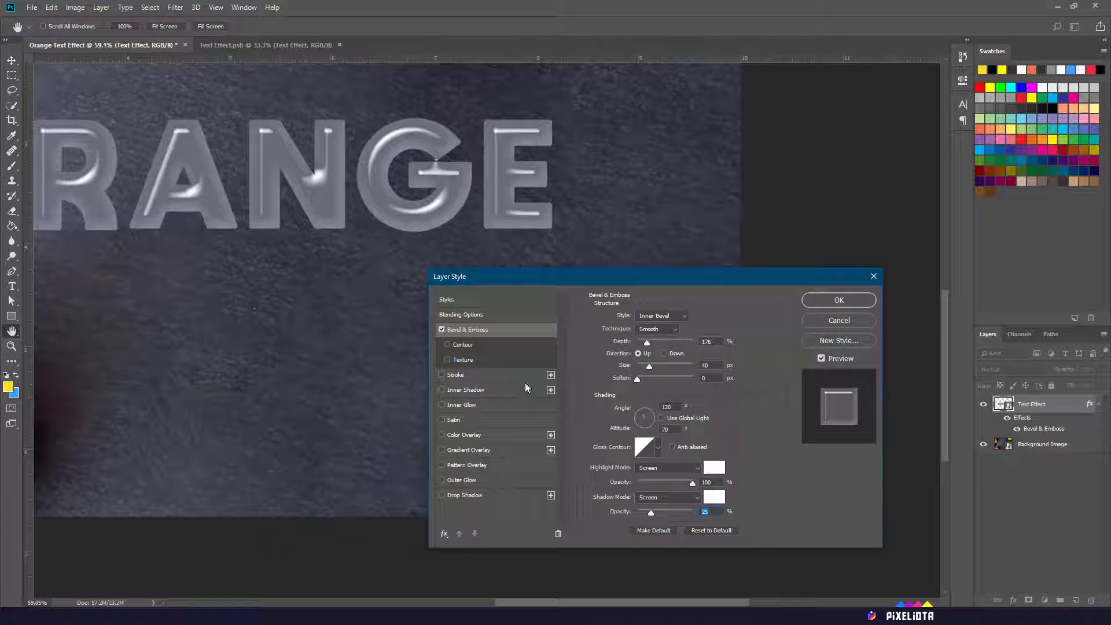
- Enable Color Overlay on the text with blend mode Normal and colour ffa500
{"action": "left_click", "coordinate": [501, 440]}
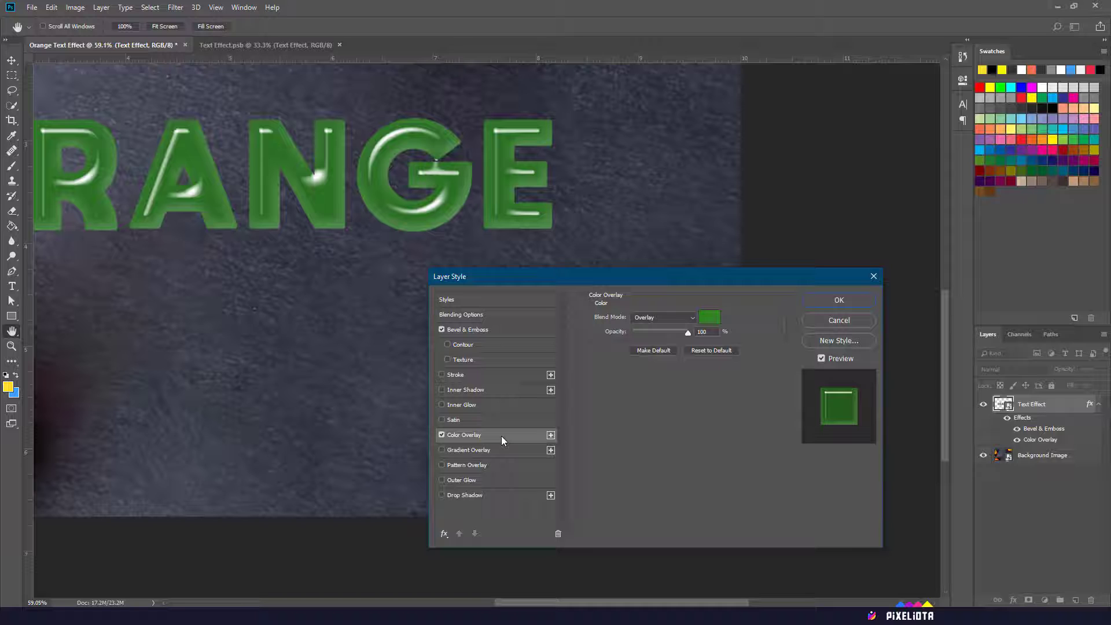
{"action": "left_click", "coordinate": [644, 317]}
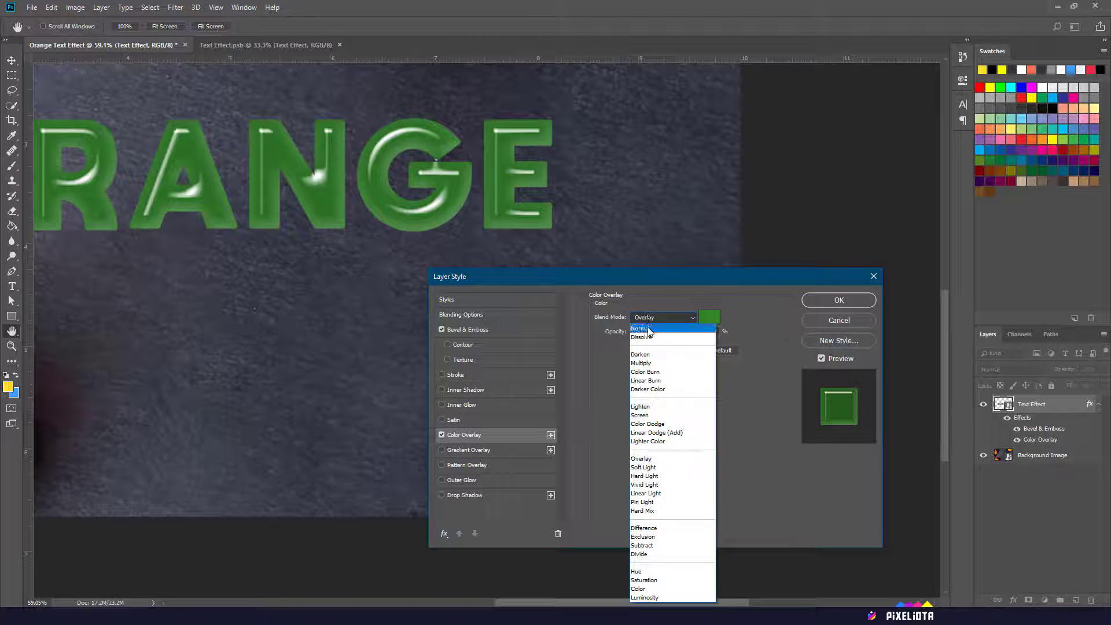
{"action": "left_click", "coordinate": [648, 329]}
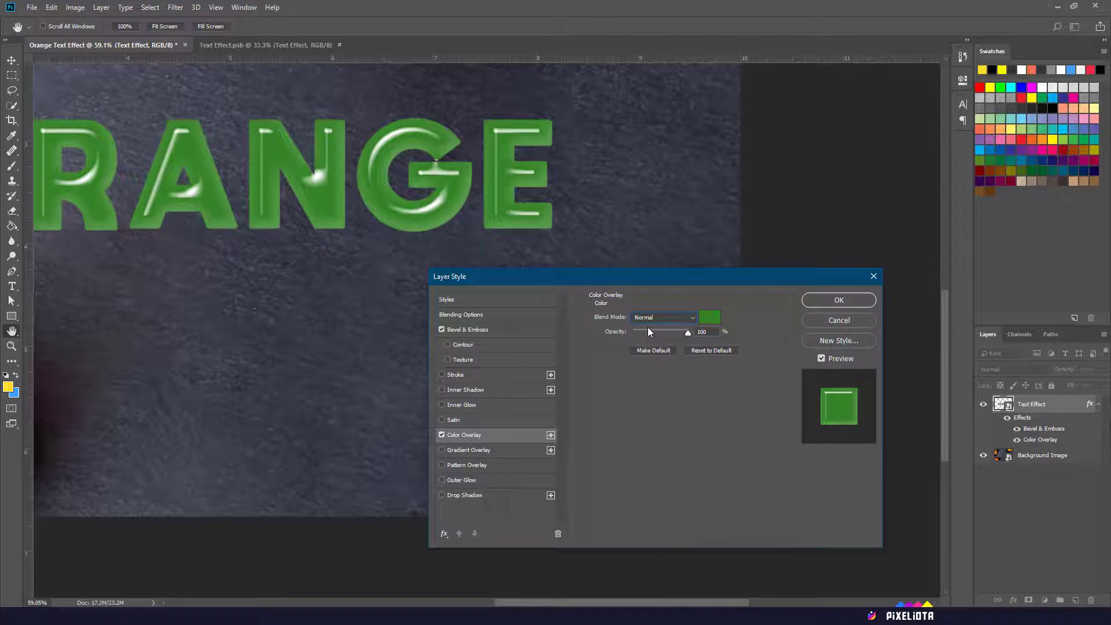
{"action": "left_click", "coordinate": [708, 318]}
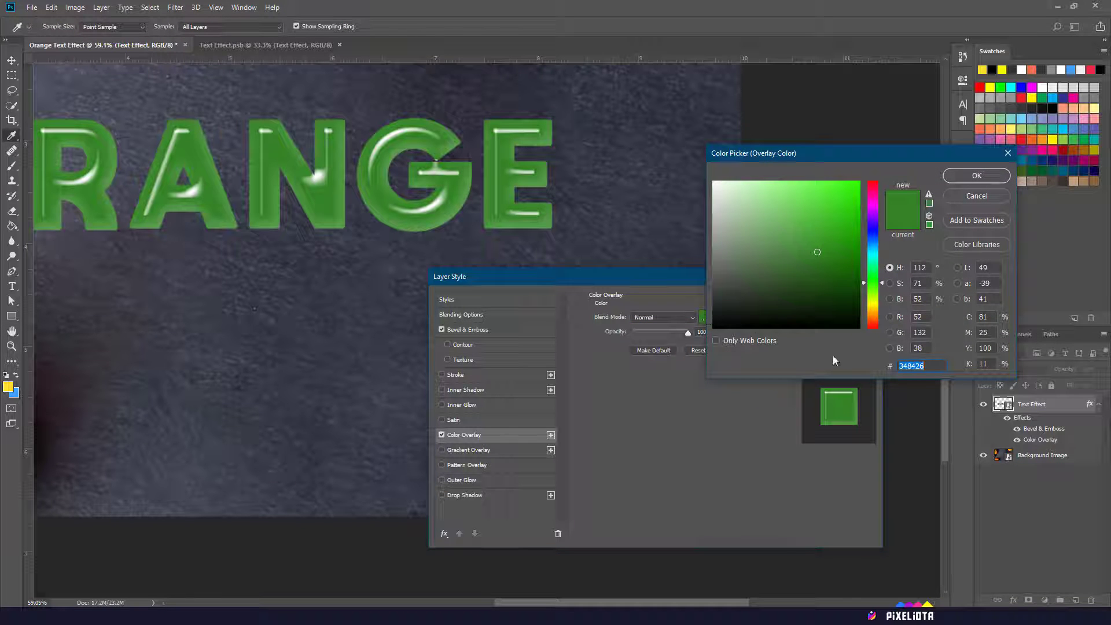
{"action": "type", "text": "ffa500"}
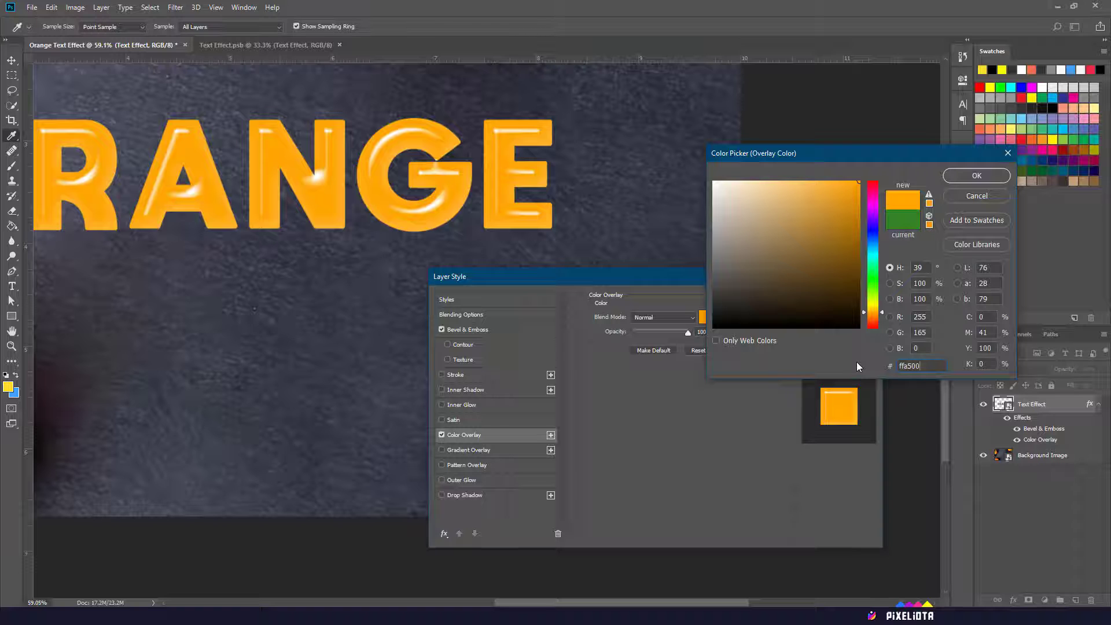
{"action": "left_click", "coordinate": [955, 177]}
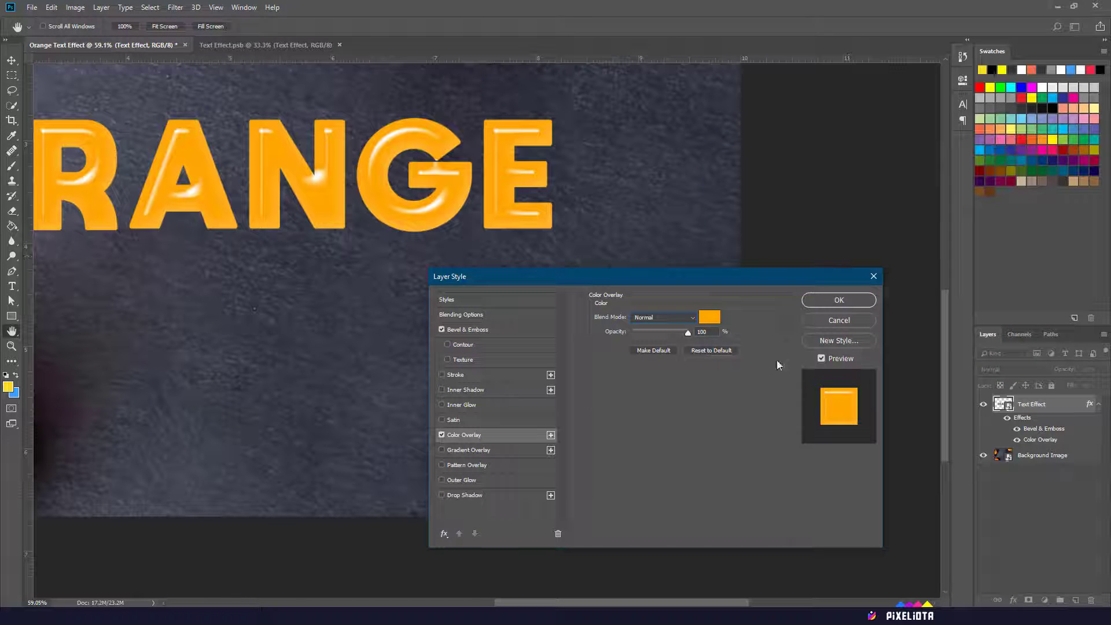
- Enable Inner Glow on the text and set its blend mode to Multiply
{"action": "left_click", "coordinate": [458, 405]}
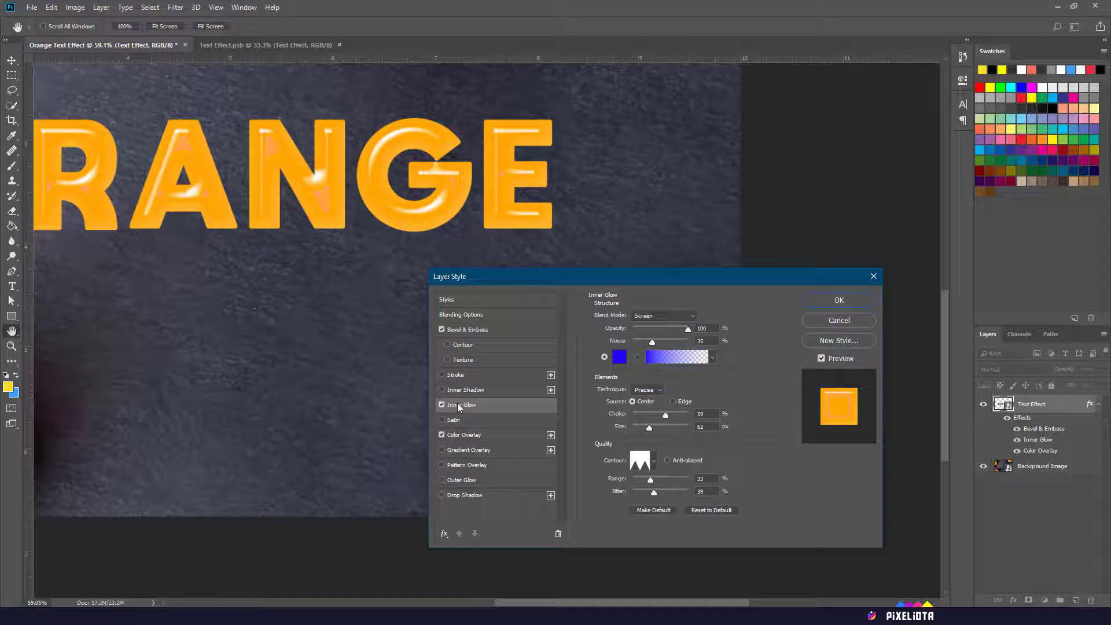
{"action": "left_click", "coordinate": [642, 318]}
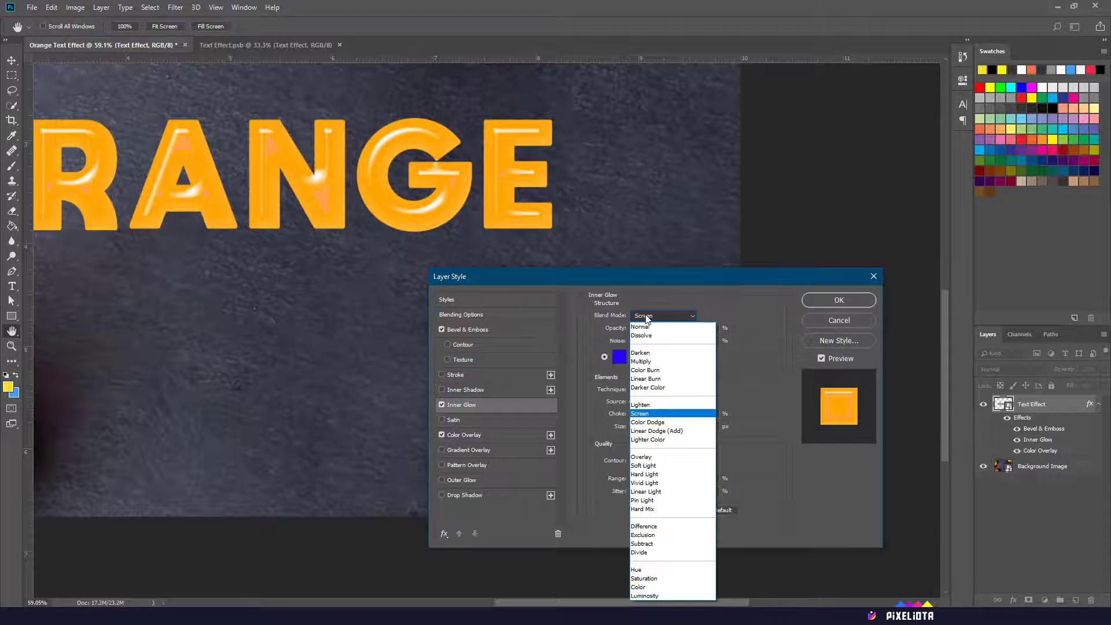
{"action": "left_click", "coordinate": [663, 361]}
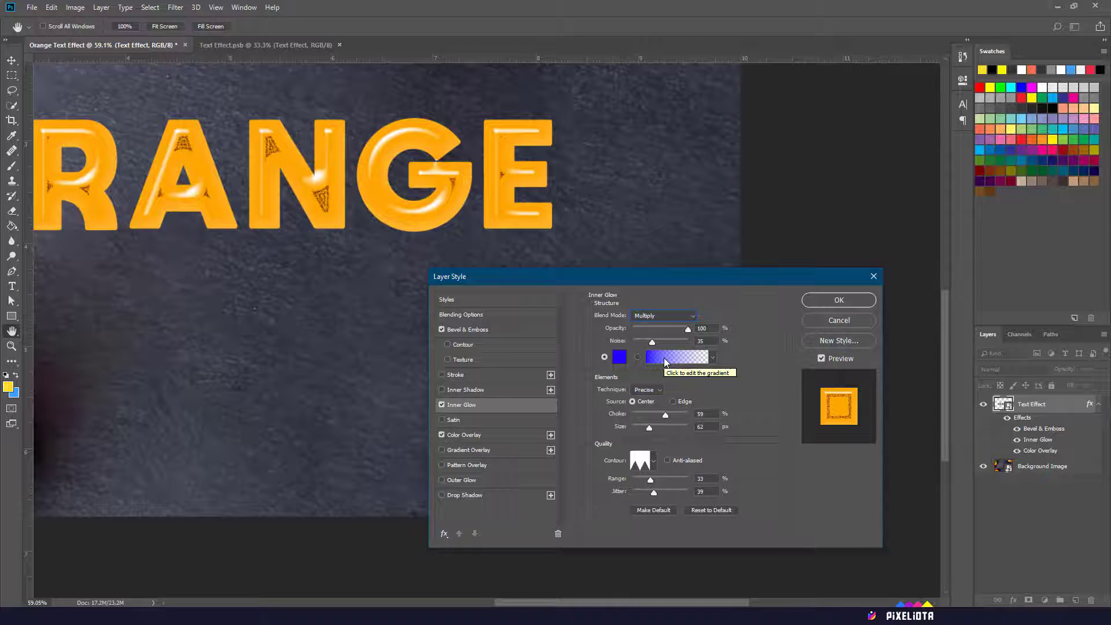
{"action": "mouse_move", "coordinate": [712, 329]}
{"action": "left_mouse_down"}
{"action": "mouse_move", "coordinate": [697, 329]}
{"action": "mouse_move", "coordinate": [695, 342]}
{"action": "left_mouse_up"}
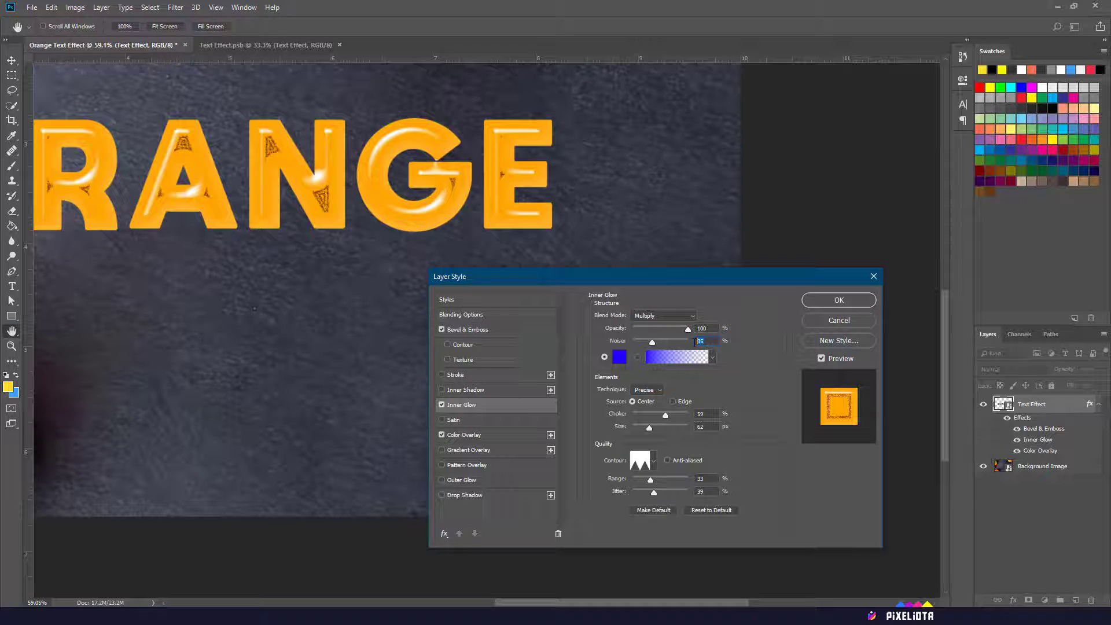
- Set the Inner Glow colour to ff5400
{"action": "left_click", "coordinate": [620, 358]}
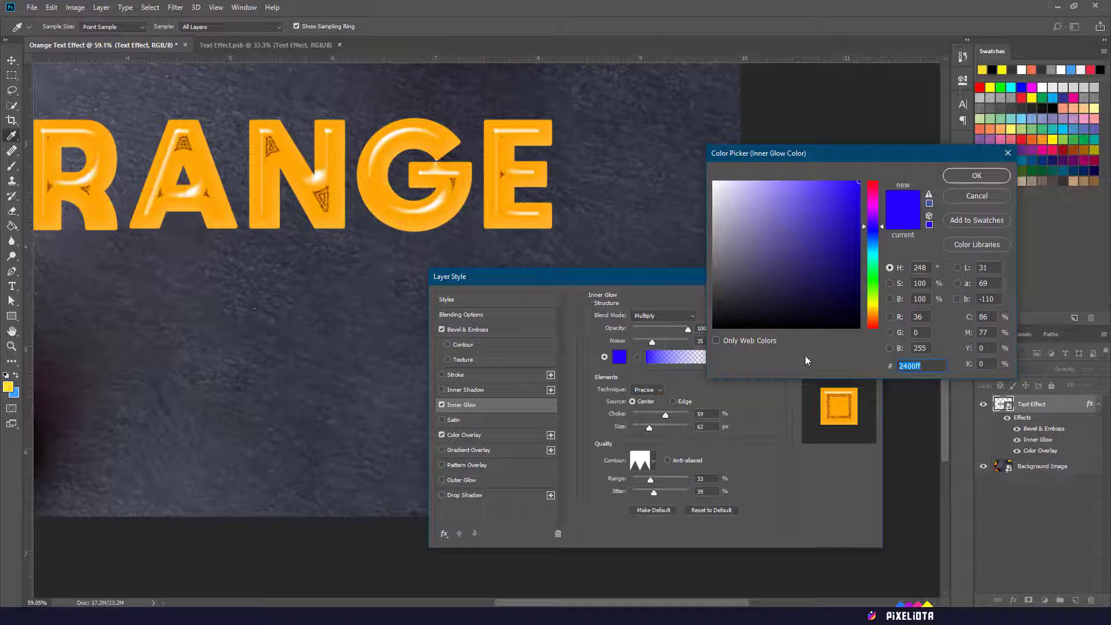
{"action": "type", "text": "ff"}
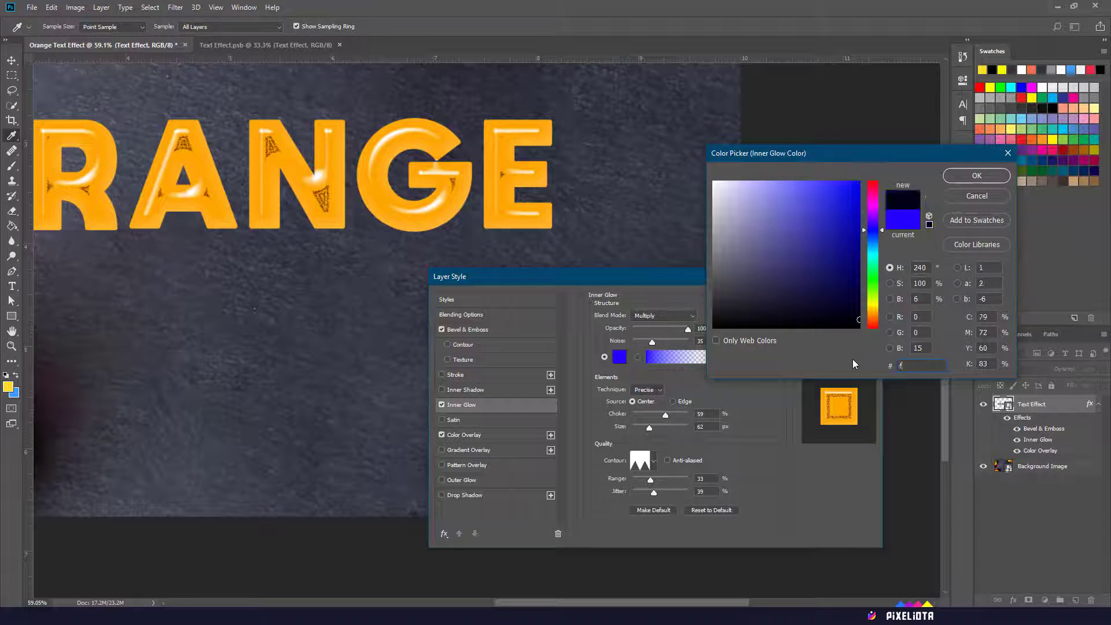
{"action": "type", "text": "5400"}
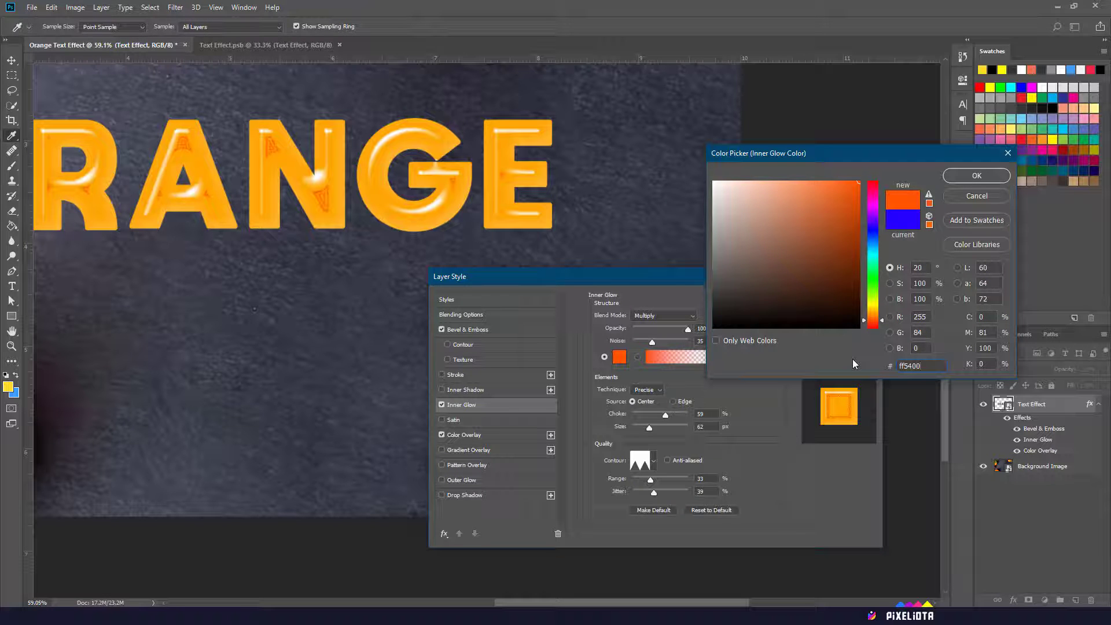
{"action": "left_click", "coordinate": [955, 176]}
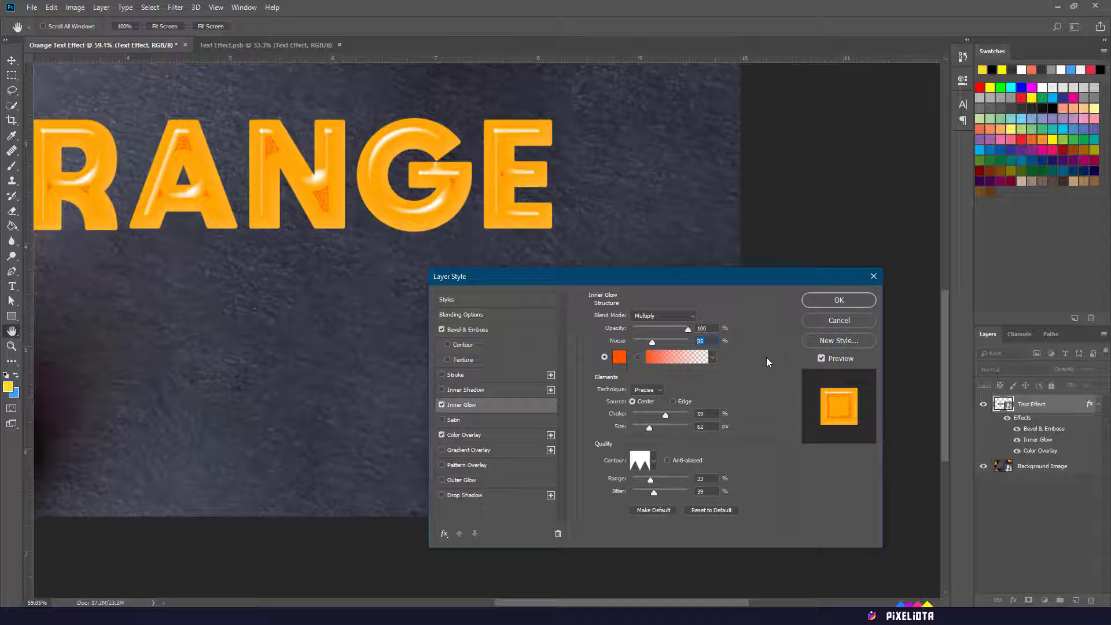
- Configure the Inner Glow elements with the Softer technique, Edge source, 18% choke and 40 px size
{"action": "left_click", "coordinate": [657, 388]}
{"action": "left_click", "coordinate": [654, 398]}
{"action": "left_click", "coordinate": [678, 401]}
{"action": "double_click", "coordinate": [698, 413]}
{"action": "type", "text": "18"}
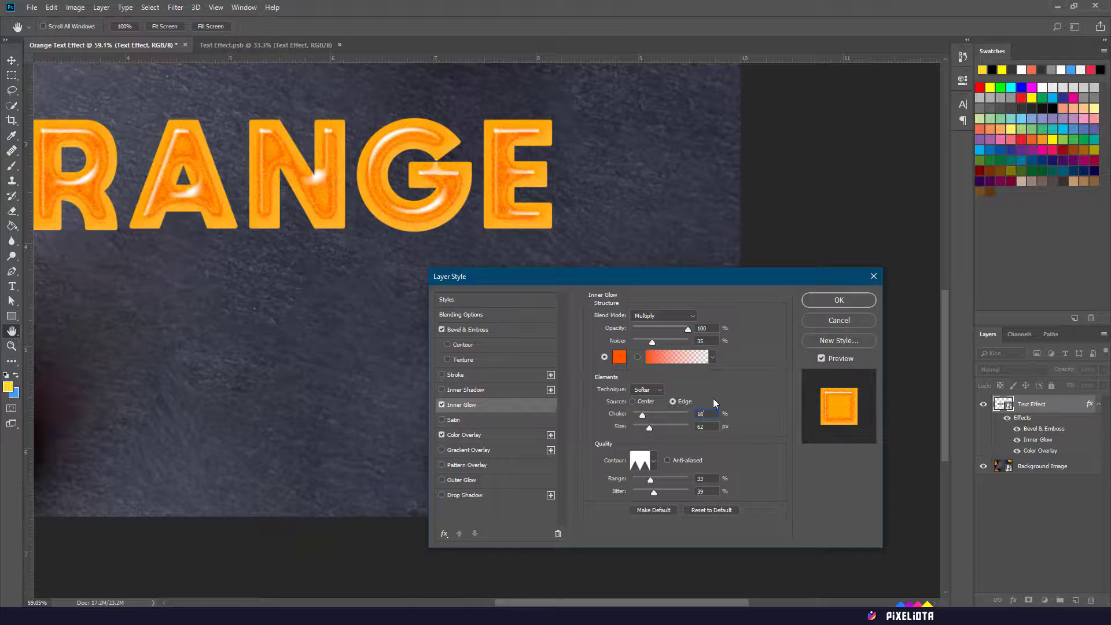
{"action": "left_click_drag", "start_coordinate": [714, 427], "coordinate": [690, 431]}
{"action": "type", "text": "40"}
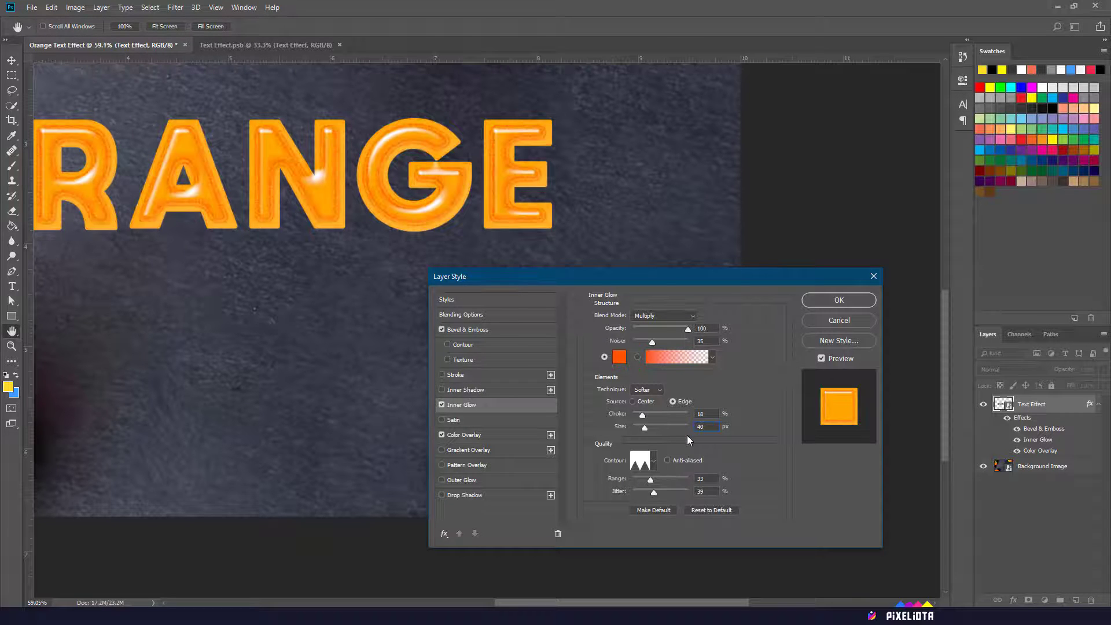
- Give the Inner Glow the half-round contour, with a range of 100% and jitter of 13%
{"action": "left_click", "coordinate": [653, 461]}
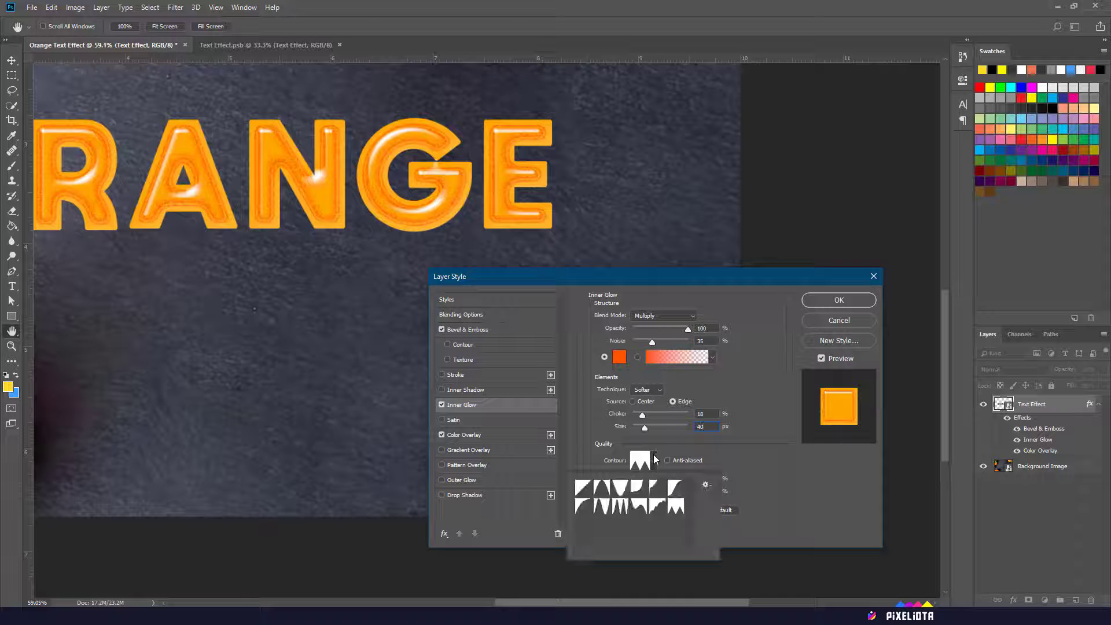
{"action": "left_click", "coordinate": [586, 513]}
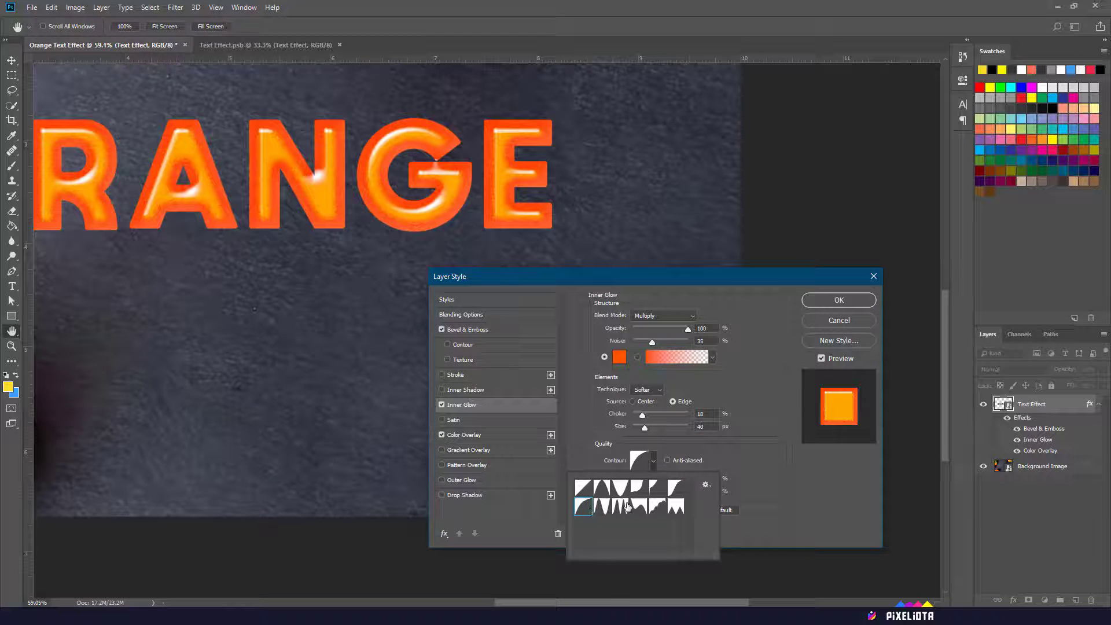
{"action": "left_click", "coordinate": [736, 463]}
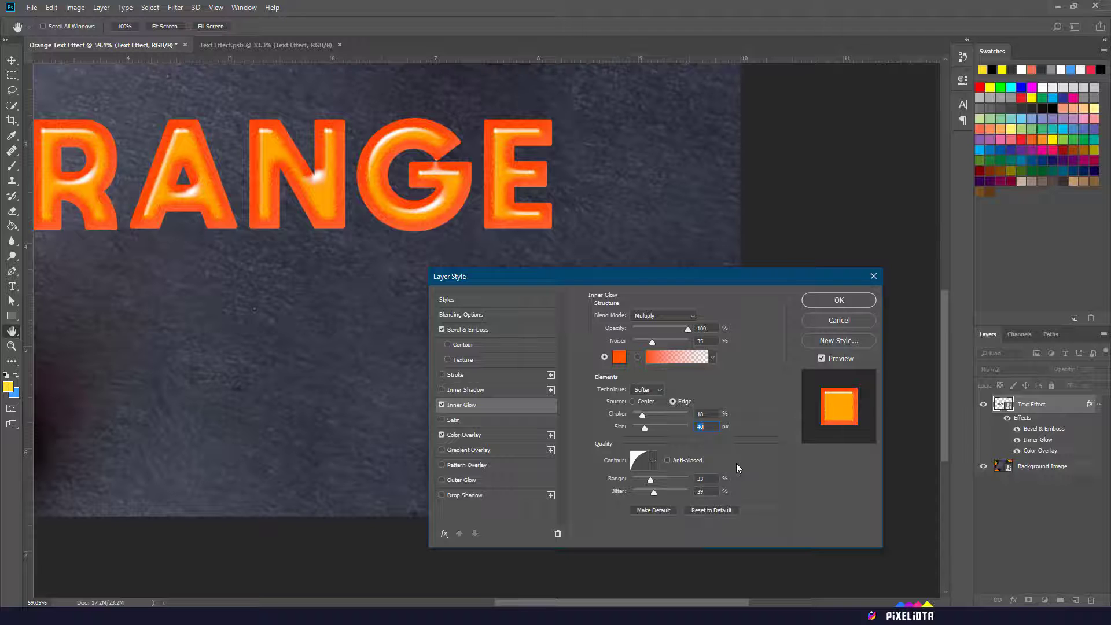
{"action": "left_click_drag", "start_coordinate": [713, 481], "coordinate": [696, 480]}
{"action": "type", "text": "100"}
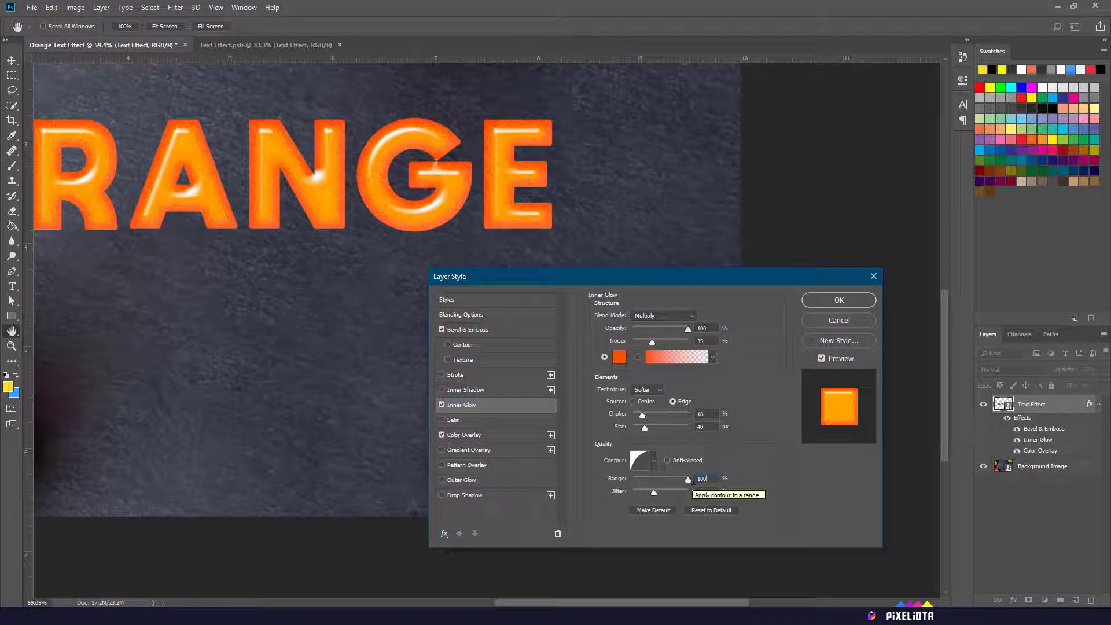
{"action": "key", "text": "Tab"}
{"action": "type", "text": "13"}
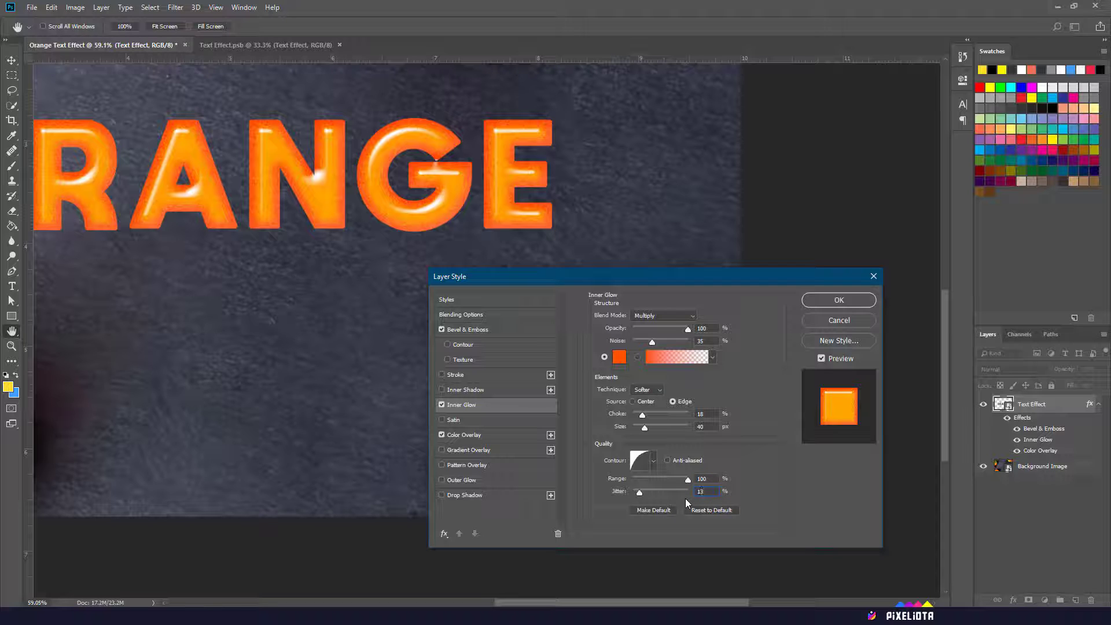
- Enable Texture under Bevel & Emboss and choose the black-dots-on-white pattern for it
{"action": "left_click", "coordinate": [479, 359]}
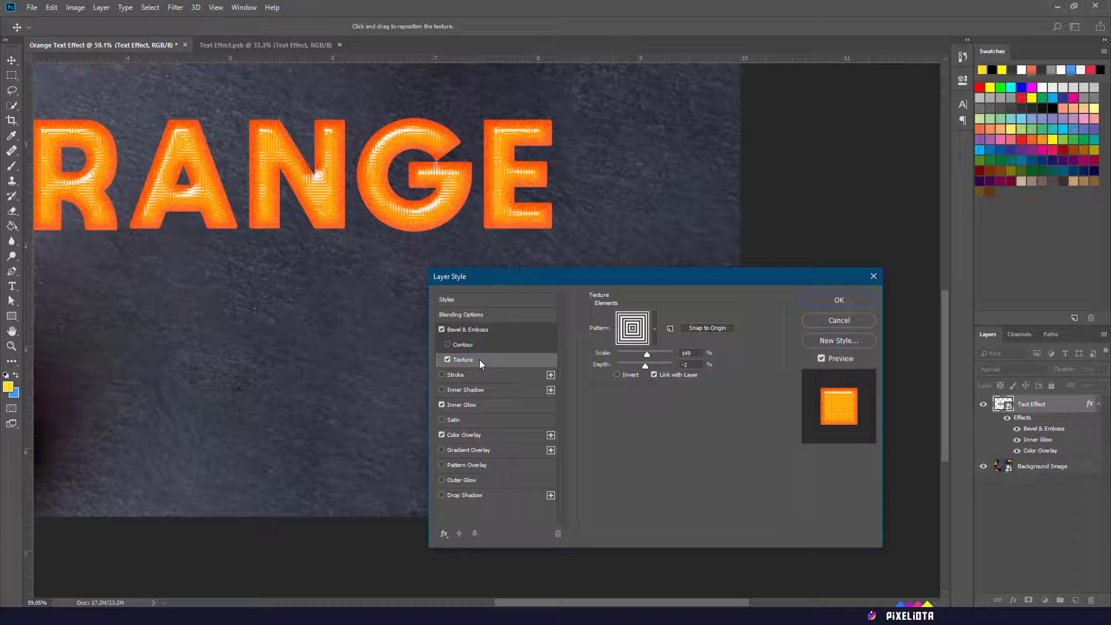
{"action": "left_click", "coordinate": [657, 325]}
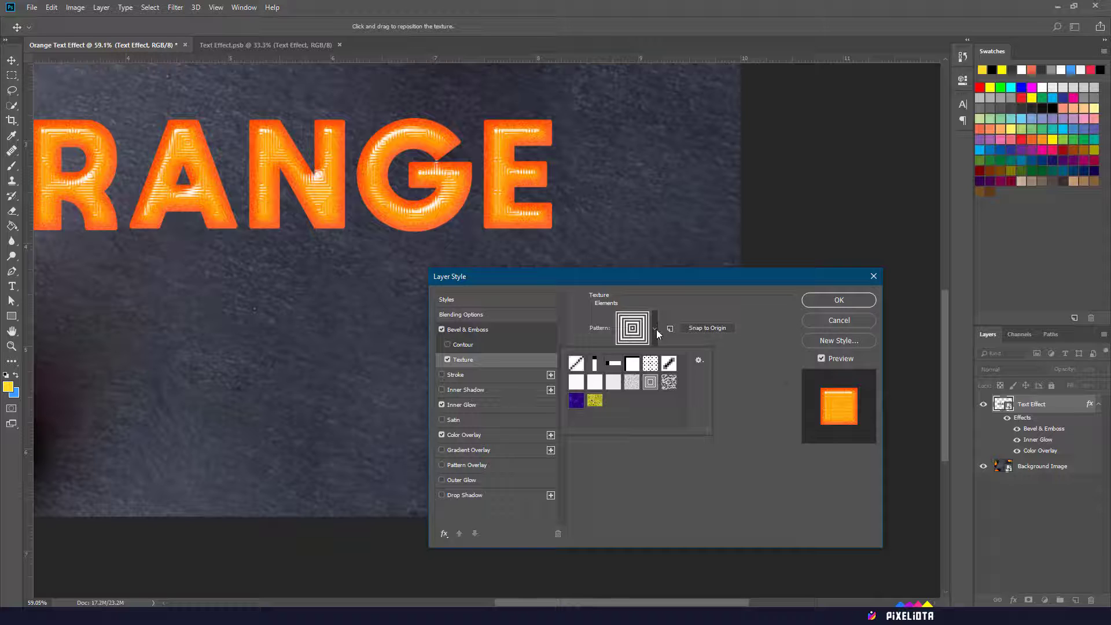
{"action": "left_click", "coordinate": [651, 363]}
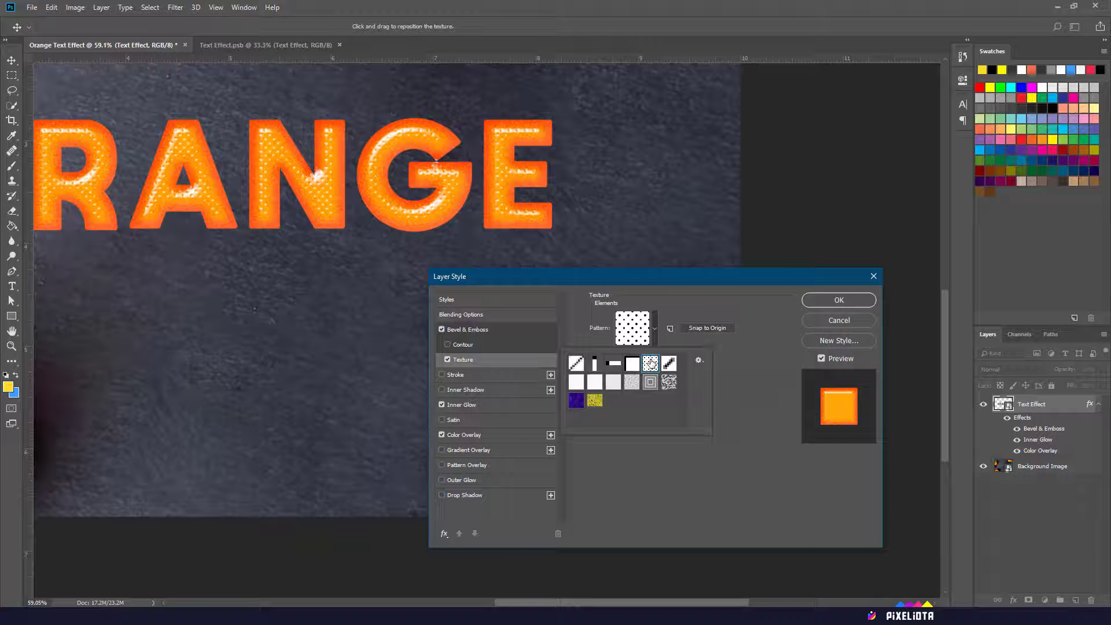
{"action": "left_click", "coordinate": [747, 360]}
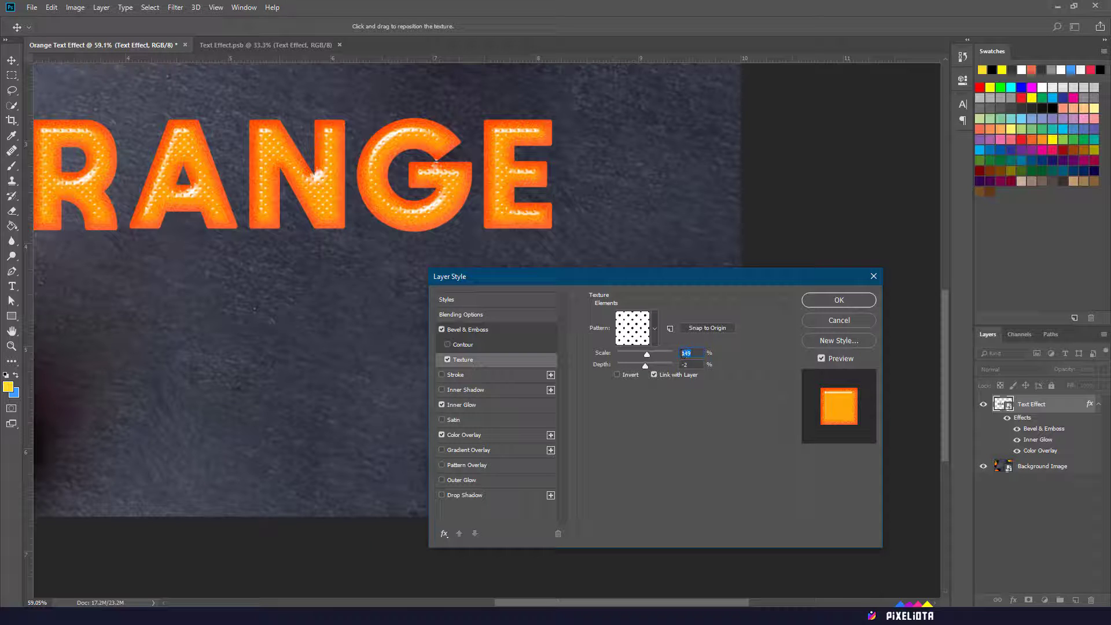
{"action": "left_click", "coordinate": [685, 365]}
- Enable Drop Shadow on the text with blend mode Multiply and colour 000000
{"action": "left_click", "coordinate": [472, 495]}
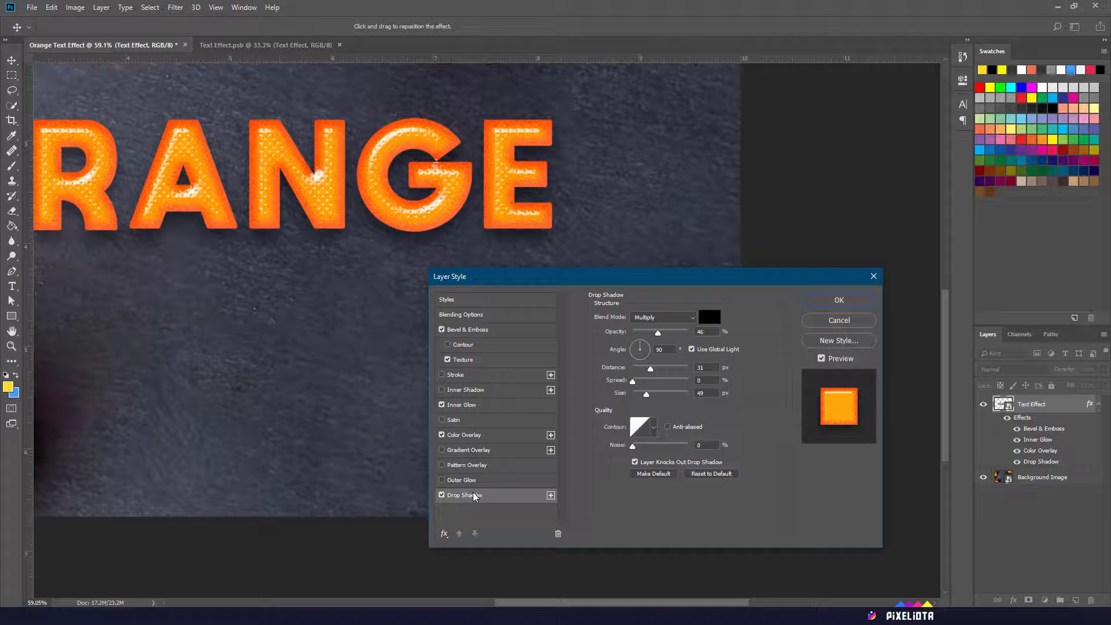
{"action": "left_click", "coordinate": [688, 317]}
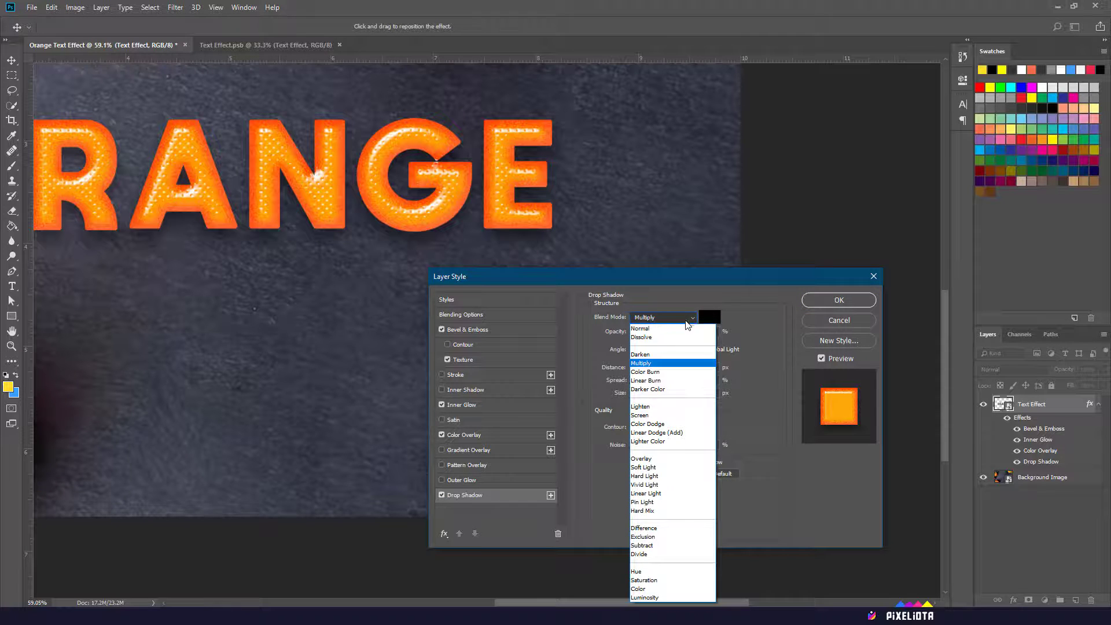
{"action": "left_click", "coordinate": [672, 363]}
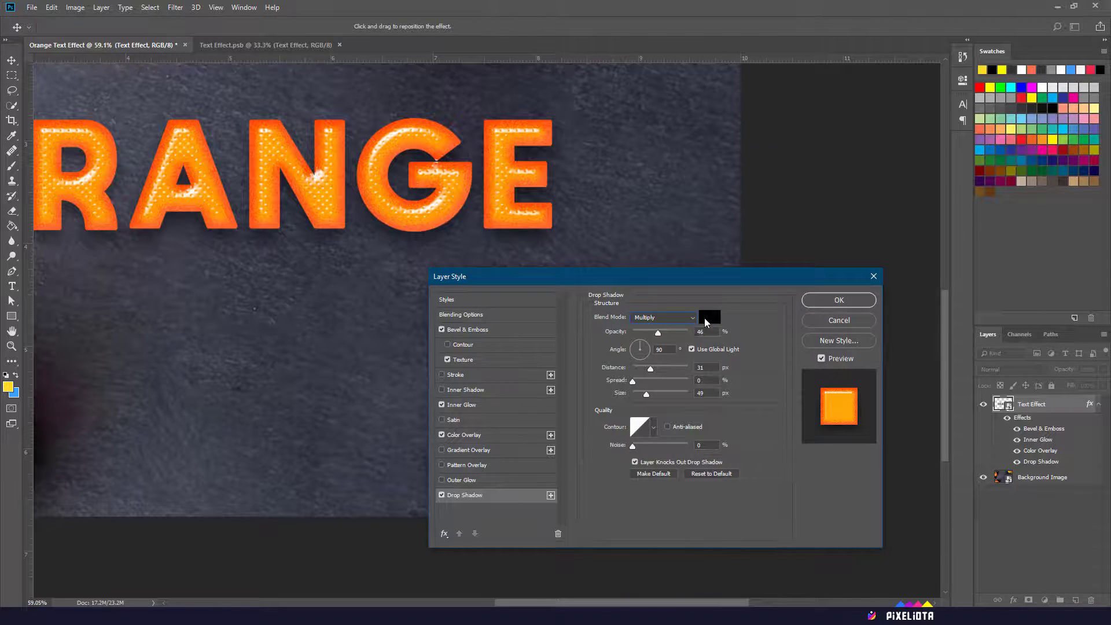
{"action": "left_click", "coordinate": [705, 317]}
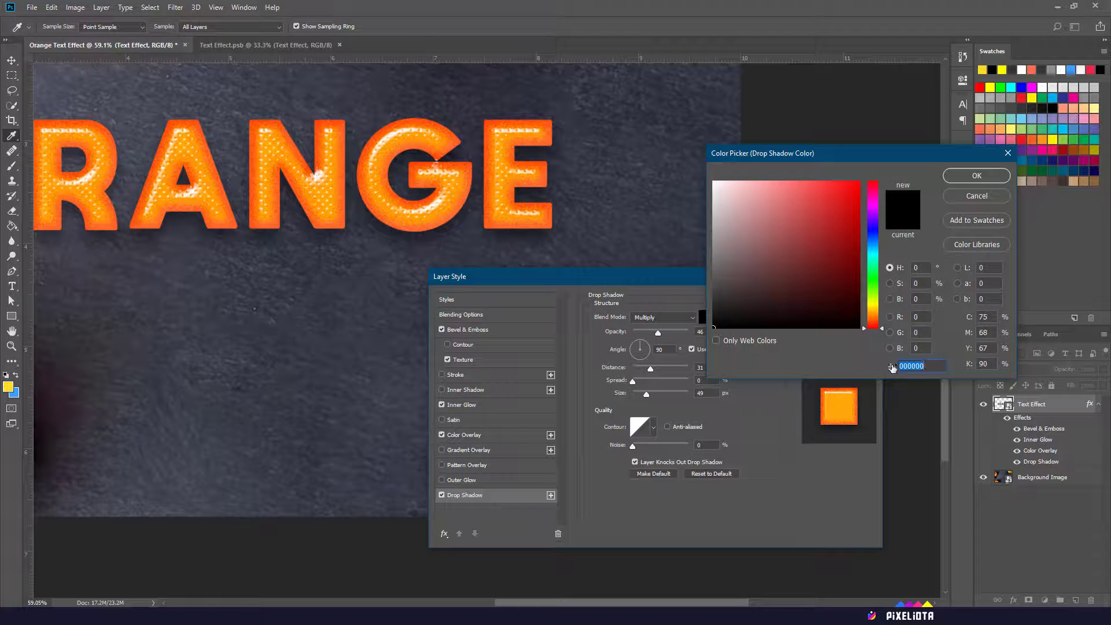
{"action": "left_click", "coordinate": [952, 176]}
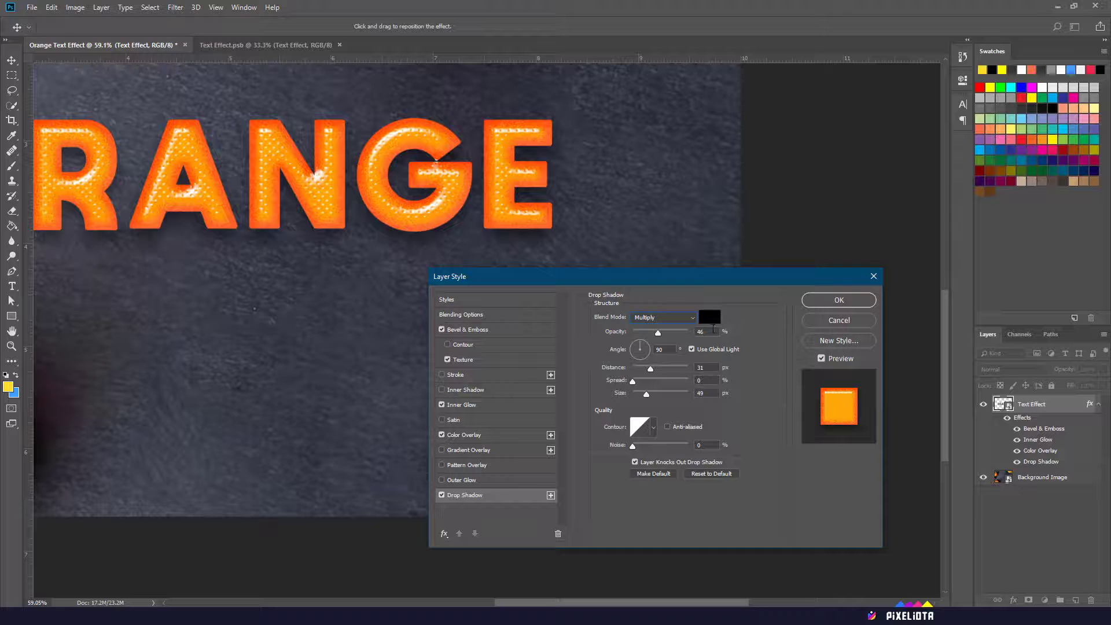
- Set the Drop Shadow opacity to 59% and its angle to -159°
{"action": "key", "text": "Tab"}
{"action": "type", "text": "59"}
{"action": "left_click_drag", "start_coordinate": [667, 350], "coordinate": [654, 351]}
{"action": "type", "text": "-15"}
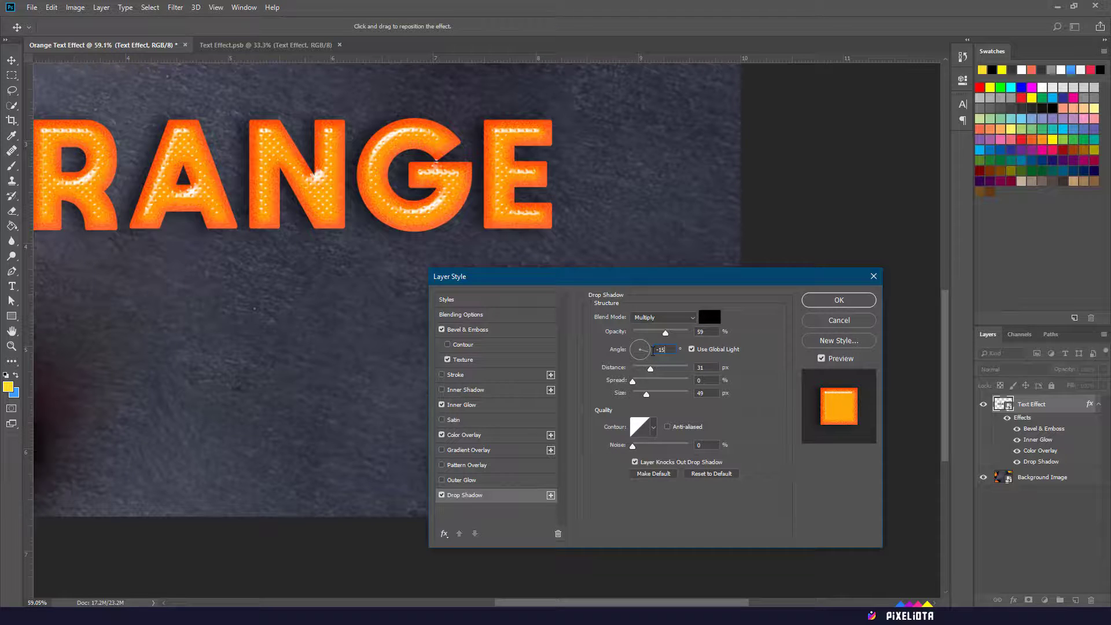
{"action": "type", "text": "5"}
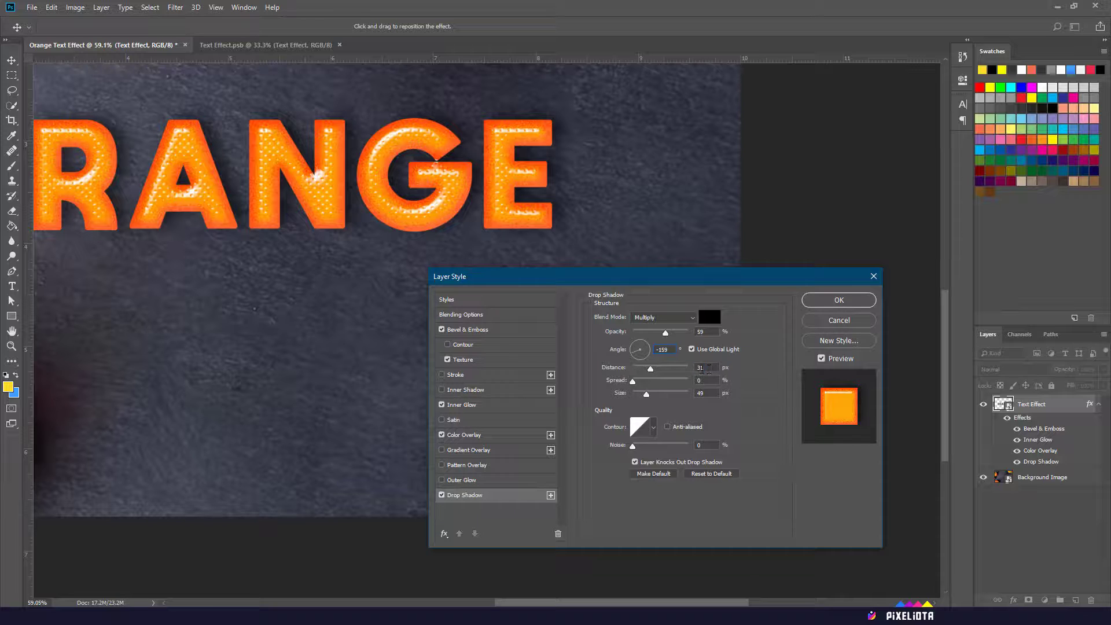
- Choose the Linear contour for the Drop Shadow
{"action": "left_click_drag", "start_coordinate": [709, 369], "coordinate": [693, 393]}
{"action": "left_click", "coordinate": [654, 429]}
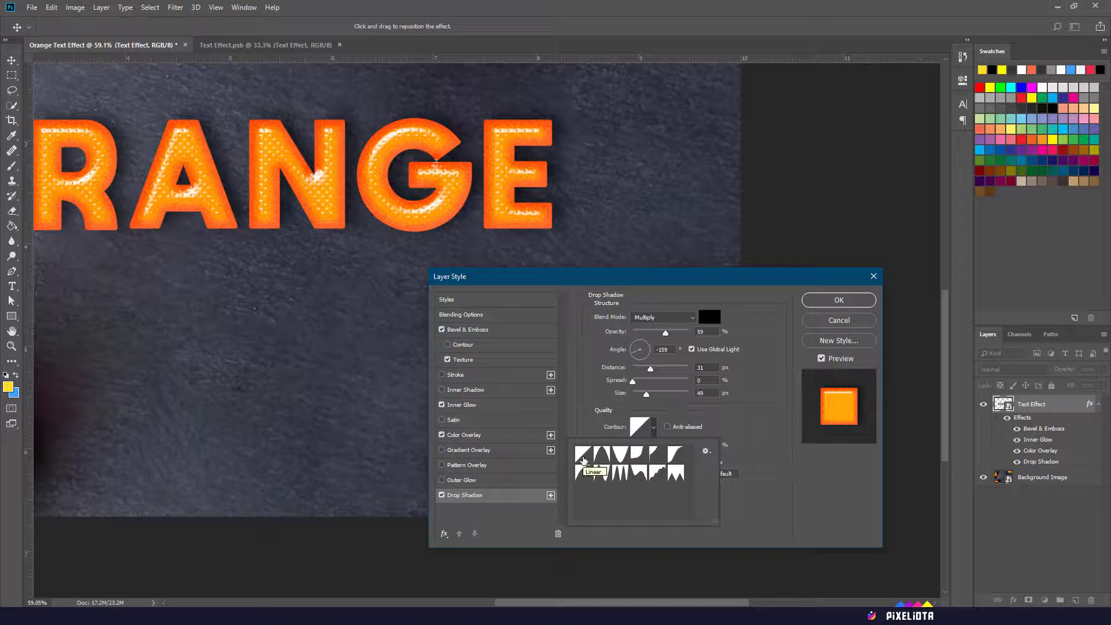
{"action": "left_click", "coordinate": [584, 460]}
{"action": "left_click", "coordinate": [752, 462]}
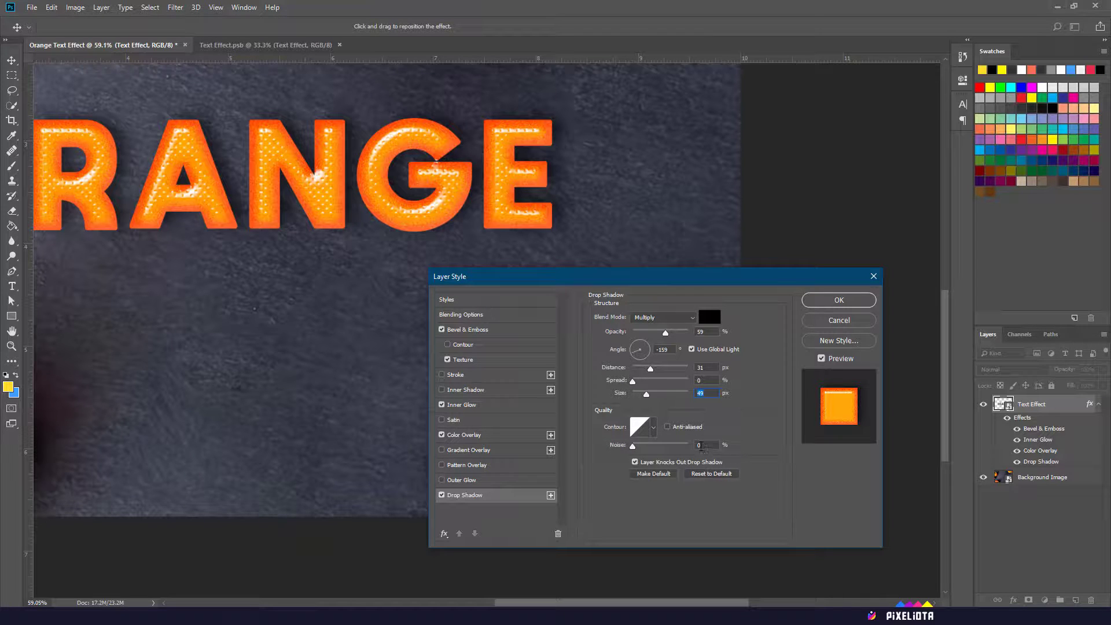
{"action": "left_click", "coordinate": [700, 446]}
- Set the Drop Shadow angle to 118° and opacity to 47%, and apply the layer style to the text
{"action": "mouse_move", "coordinate": [665, 335]}
{"action": "left_mouse_down"}
{"action": "mouse_move", "coordinate": [679, 337]}
{"action": "mouse_move", "coordinate": [630, 340]}
{"action": "mouse_move", "coordinate": [647, 346]}
{"action": "mouse_move", "coordinate": [636, 341]}
{"action": "mouse_move", "coordinate": [660, 331]}
{"action": "left_mouse_up"}
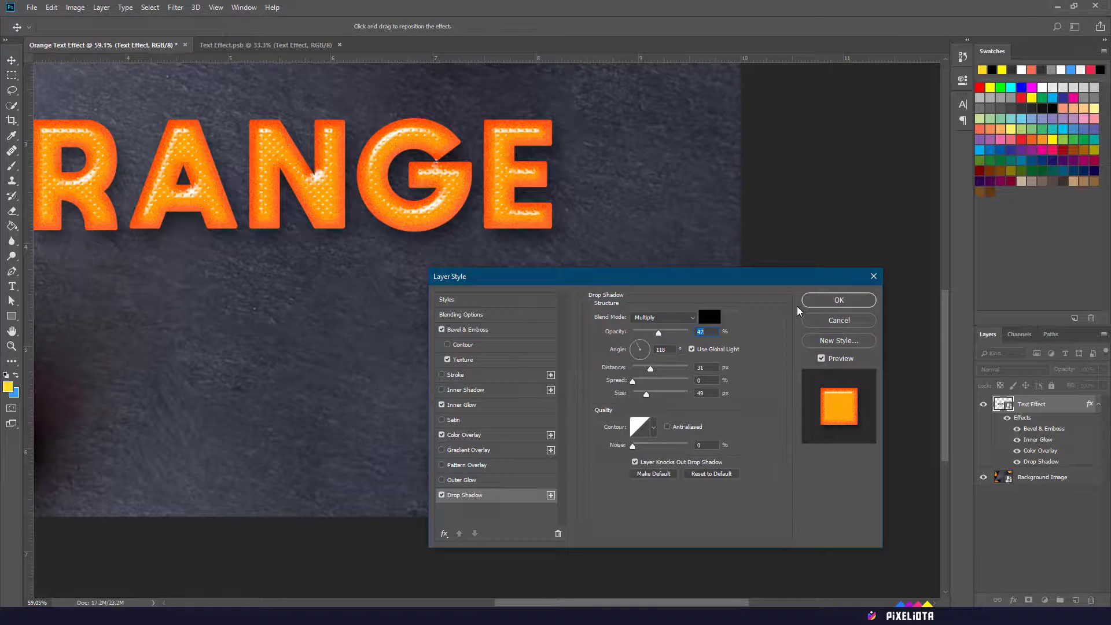
{"action": "left_click", "coordinate": [818, 301]}
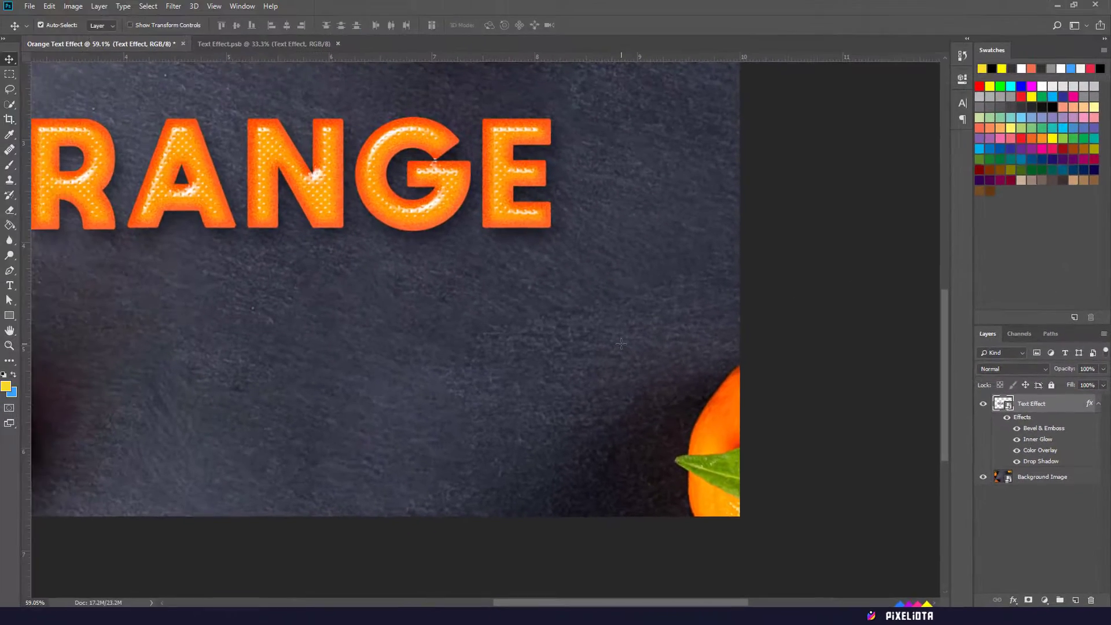
{"action": "scroll", "coordinate": [549, 303], "scroll_direction": "down", "scroll_amount": 4}
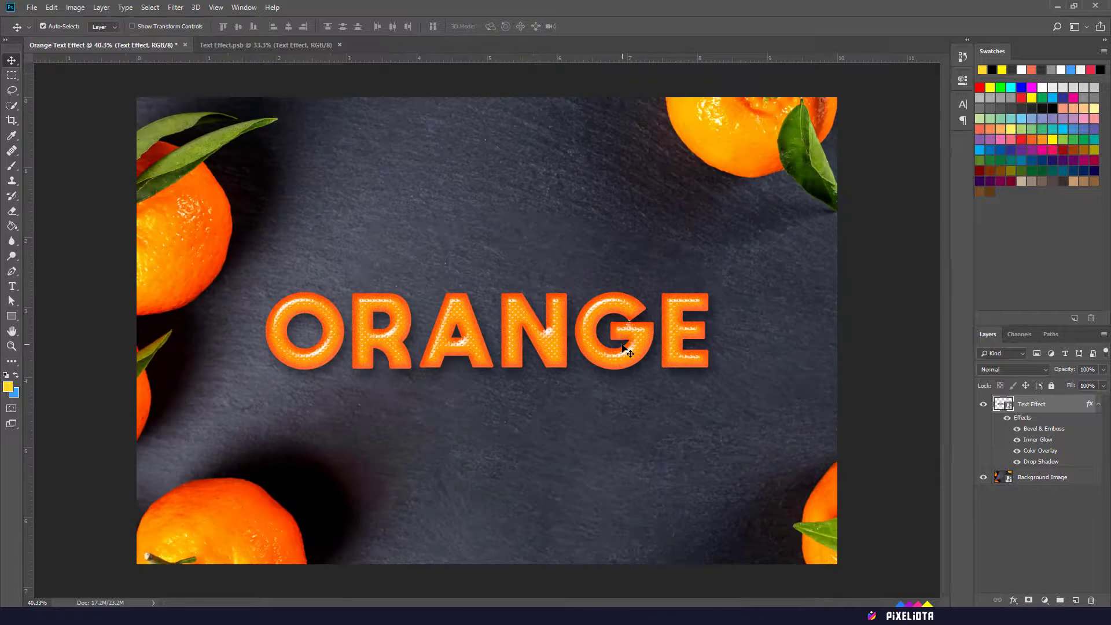